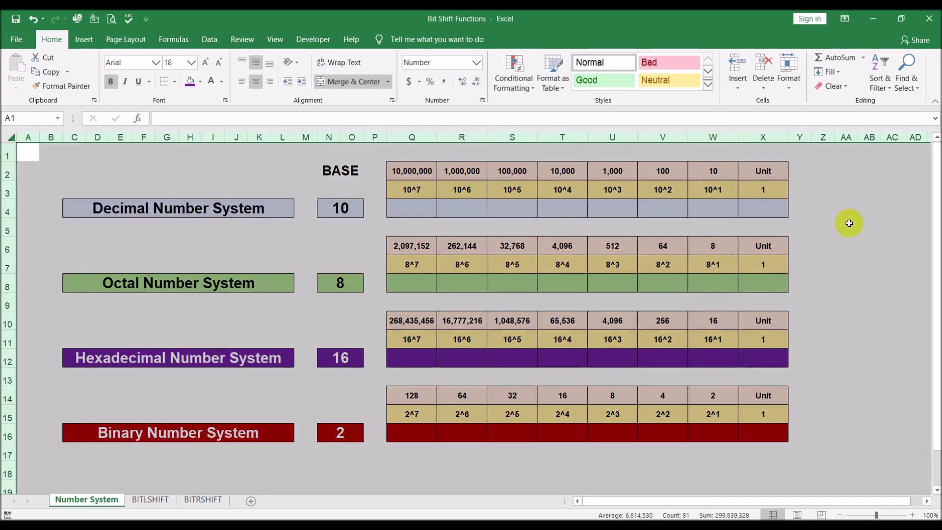
# Step: Enter the digits 1, 0 and 2 in cells V4, W4 and X4 of the Decimal Number System row
pyautogui.click(677, 208)
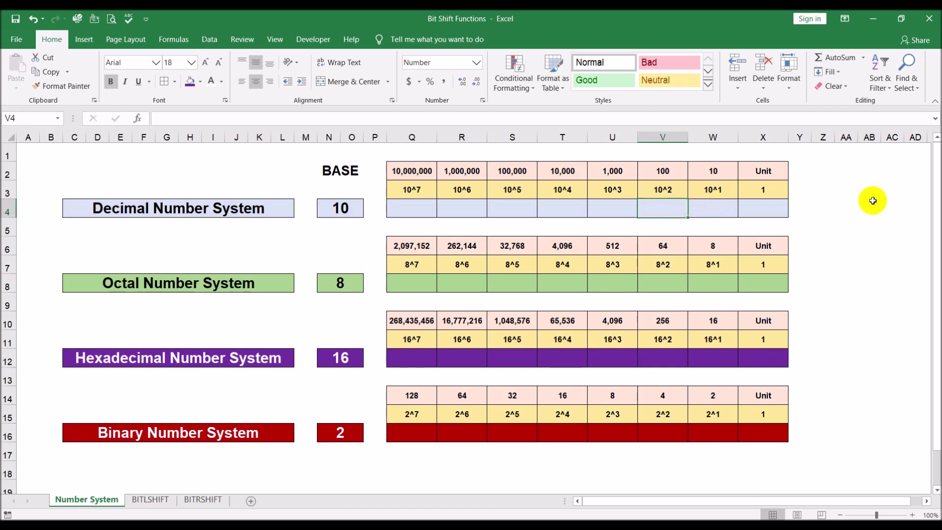
pyautogui.write('102')
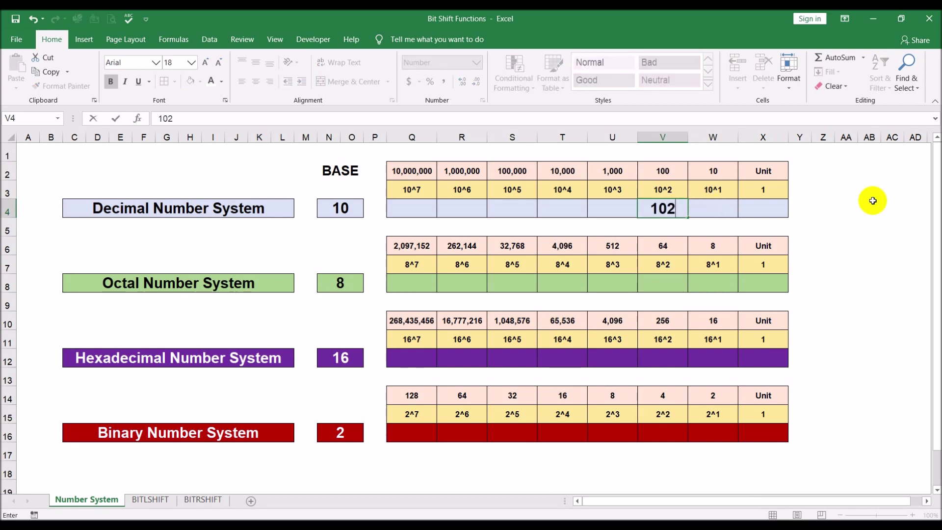
pyautogui.press('BackSpace')
pyautogui.press('BackSpace')
pyautogui.press('Tab')
pyautogui.write('0')
pyautogui.press('Tab')
pyautogui.write('2')
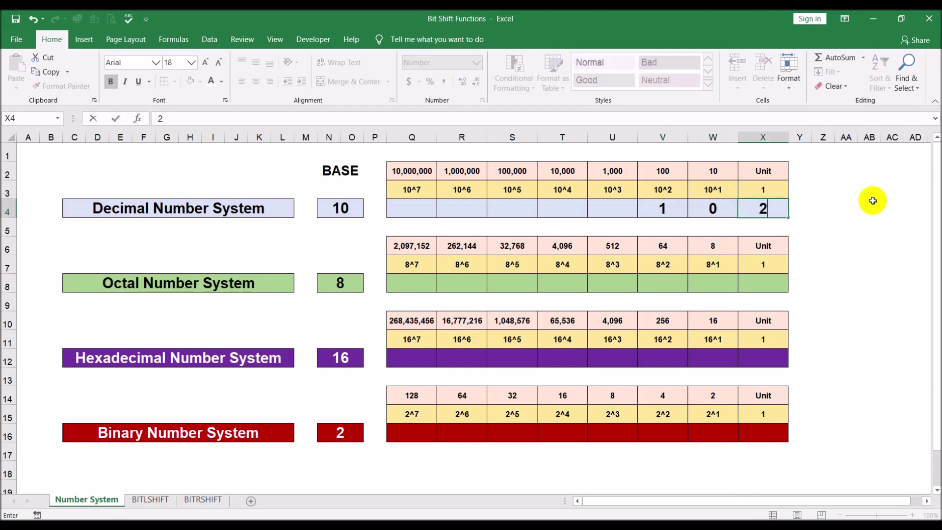
pyautogui.click(869, 261)
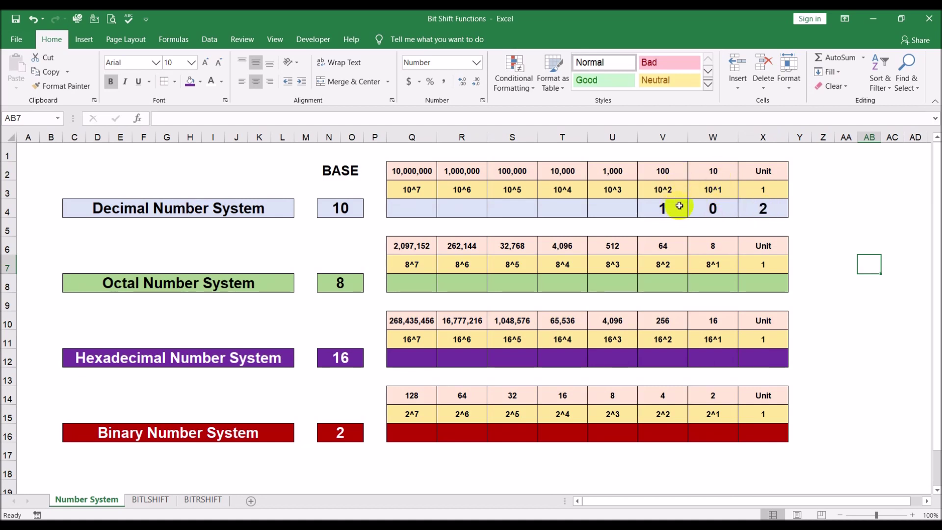
# Step: Write the expansion 100+0+2 as text in Z4 and calculate it in AB4 with =100+0+2
pyautogui.click(829, 205)
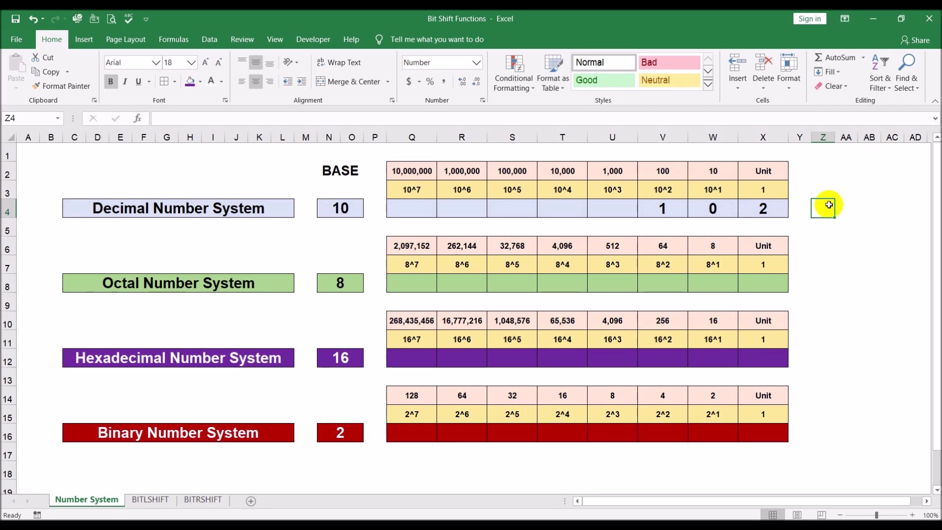
pyautogui.write('100+0+')
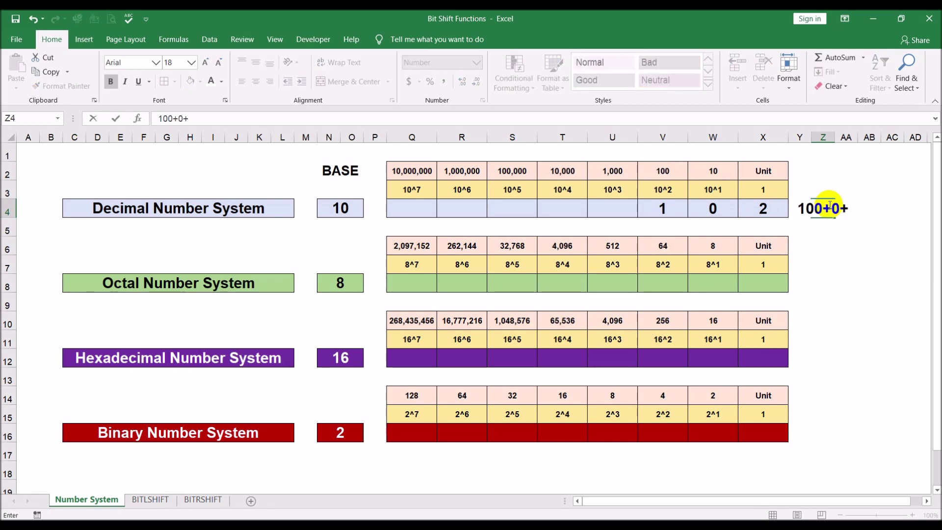
pyautogui.write('2')
pyautogui.press('Return')
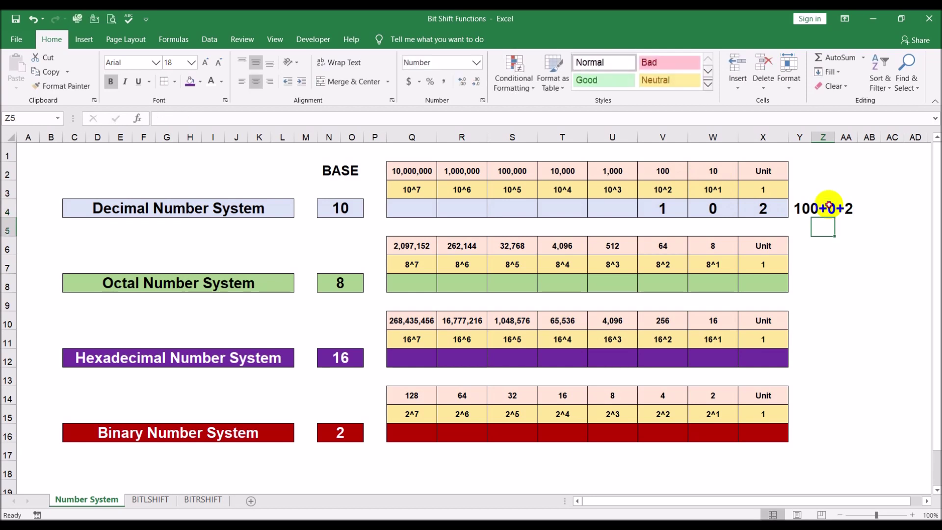
pyautogui.click(829, 207)
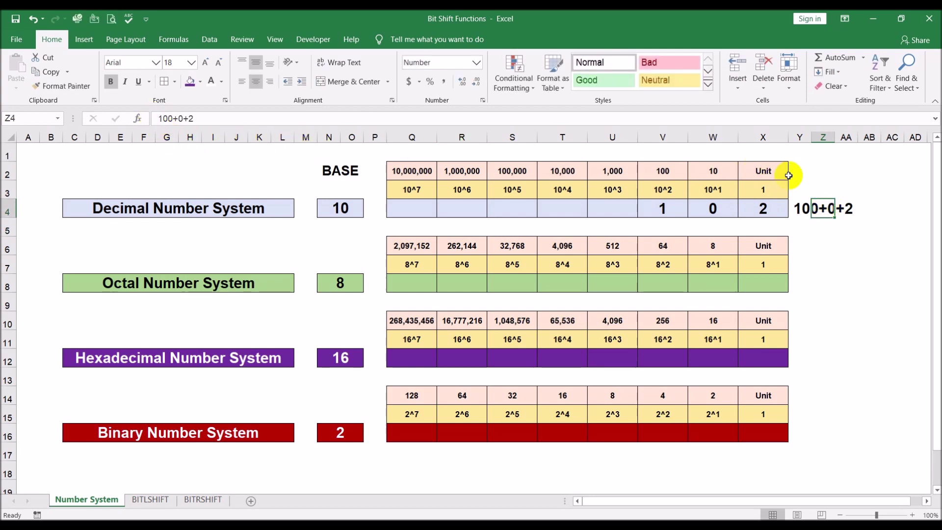
pyautogui.click(862, 208)
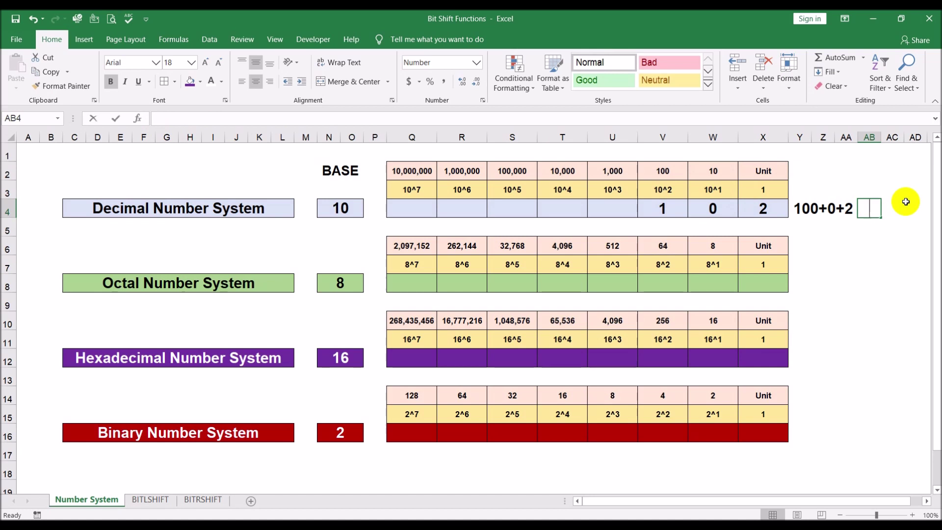
pyautogui.write('=100+0+2')
pyautogui.press('Return')
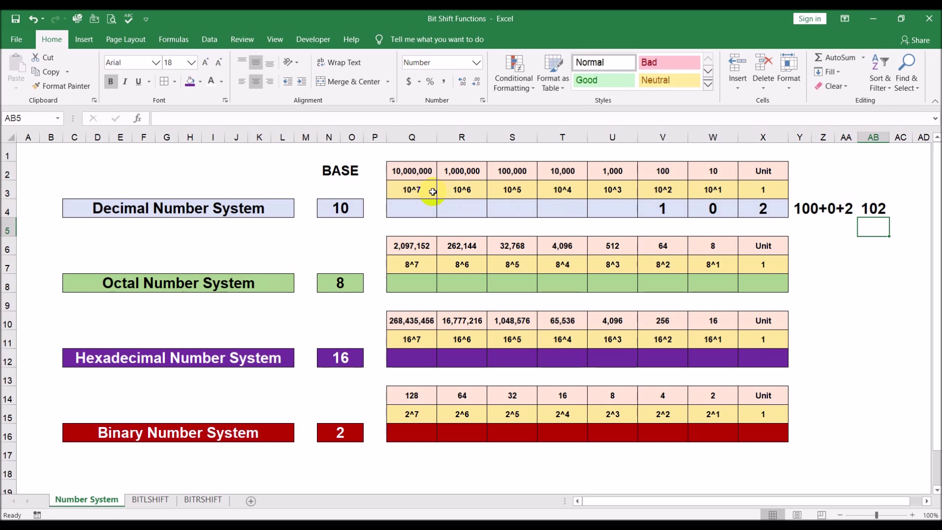
pyautogui.click(764, 186)
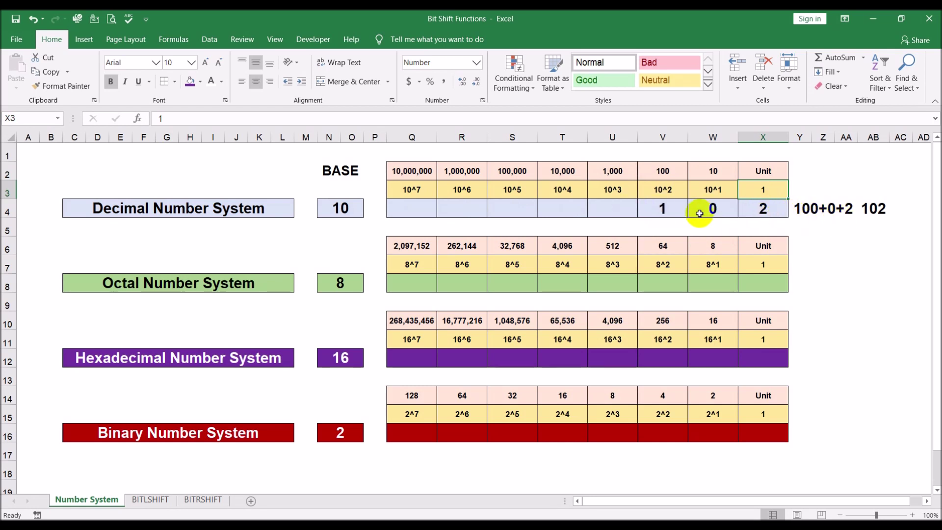
pyautogui.click(838, 242)
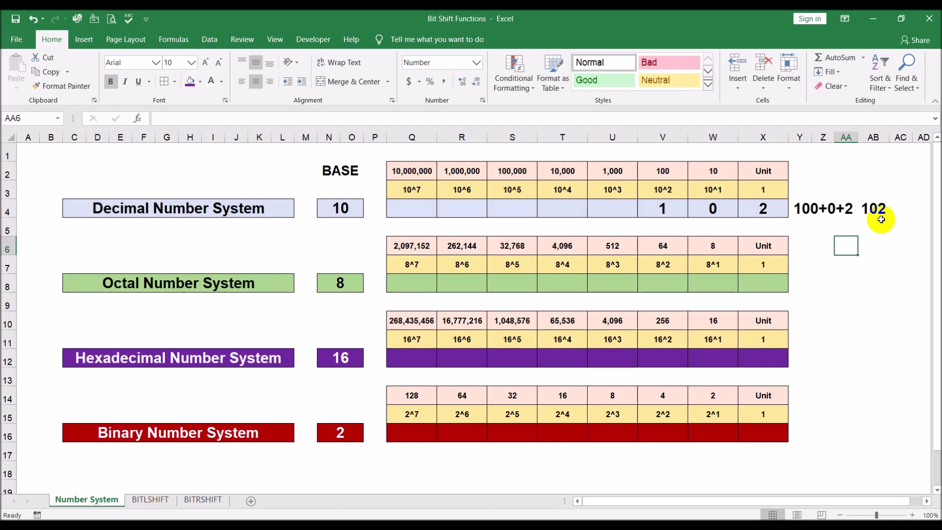
# Step: Enter 7 in the unit place of the Octal Number System row, cell X8
pyautogui.click(265, 282)
pyautogui.click(346, 282)
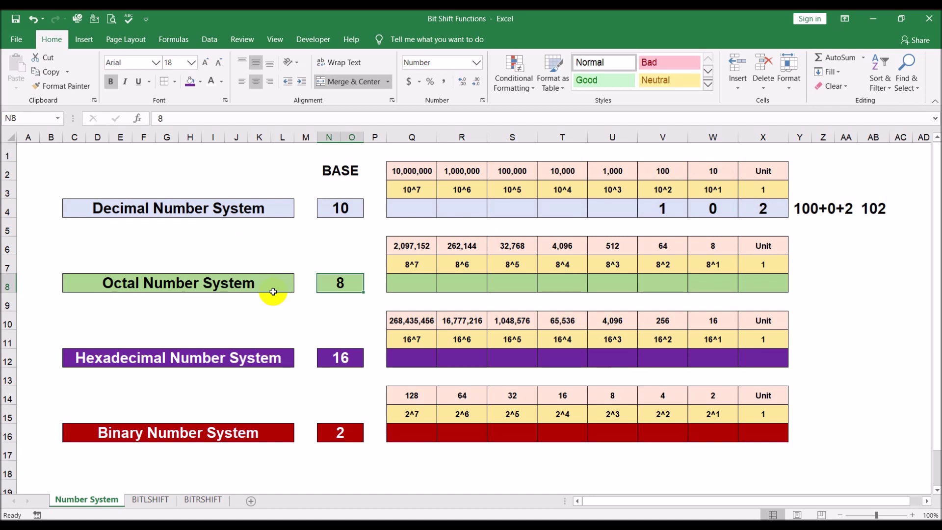
pyautogui.click(750, 282)
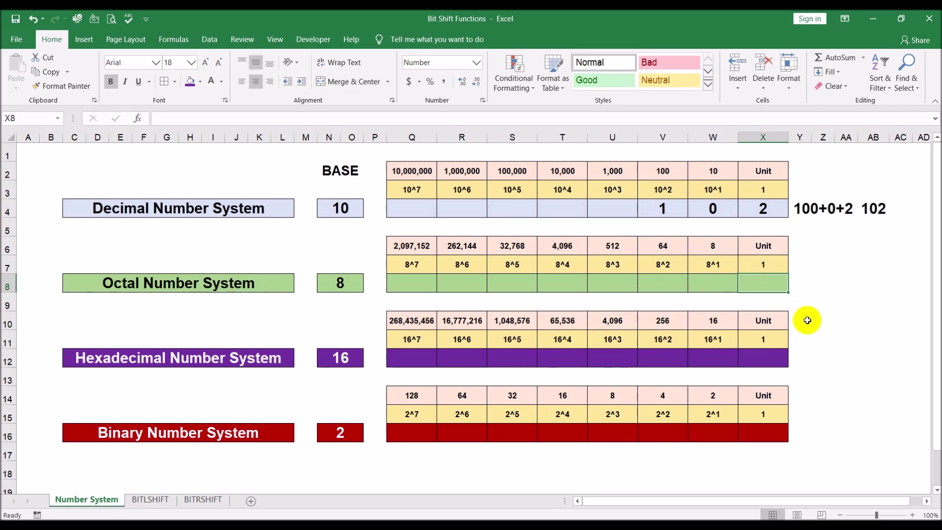
pyautogui.write('7')
pyautogui.press('Return')
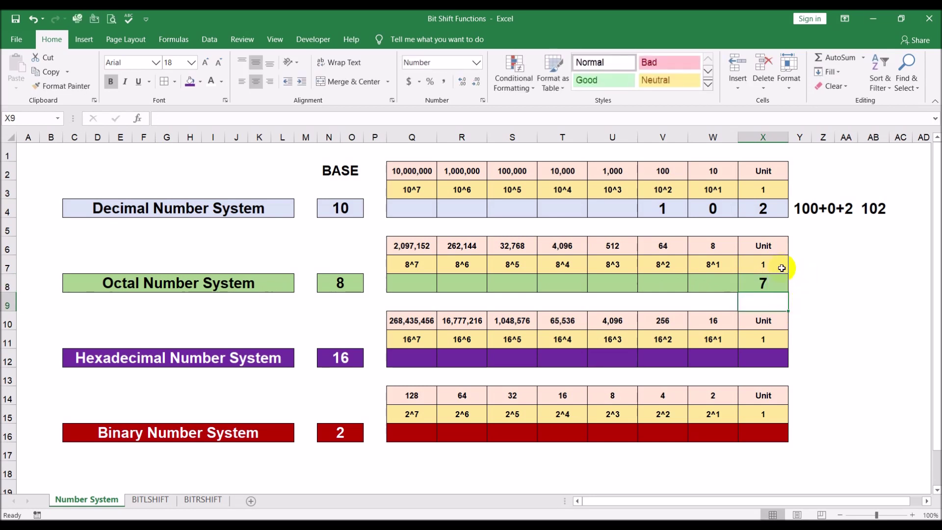
pyautogui.click(778, 284)
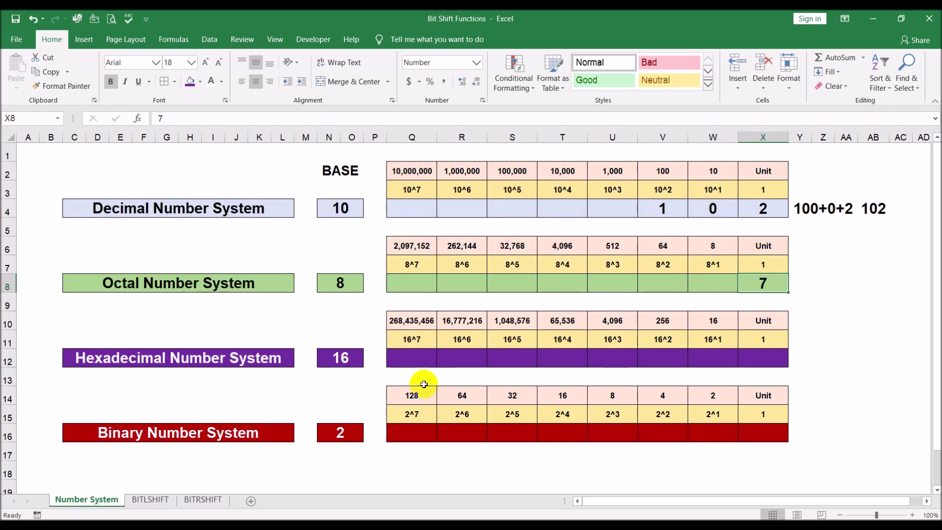
# Step: List the hexadecimal digits beside the Hexadecimal table, with 0-9 in Z10 and A B C D E F in Z11
pyautogui.click(232, 358)
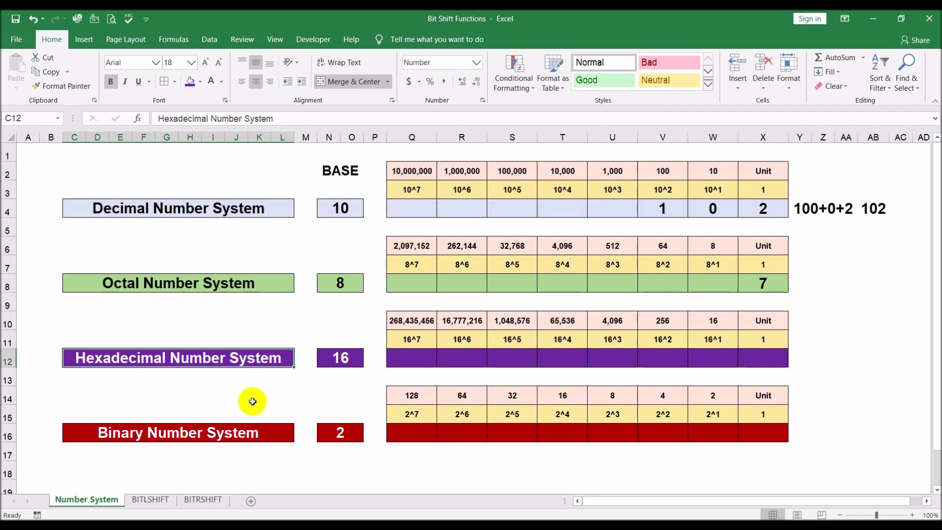
pyautogui.click(342, 360)
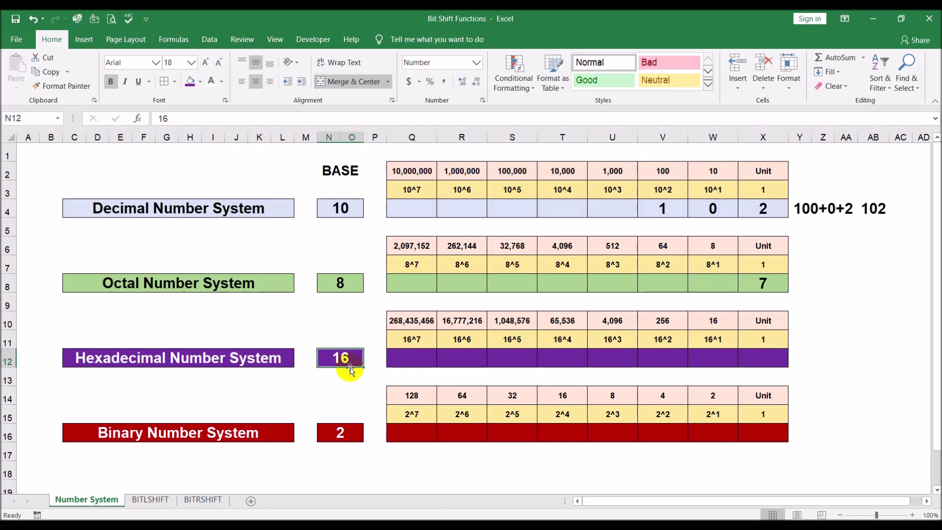
pyautogui.click(815, 321)
pyautogui.write('0-9')
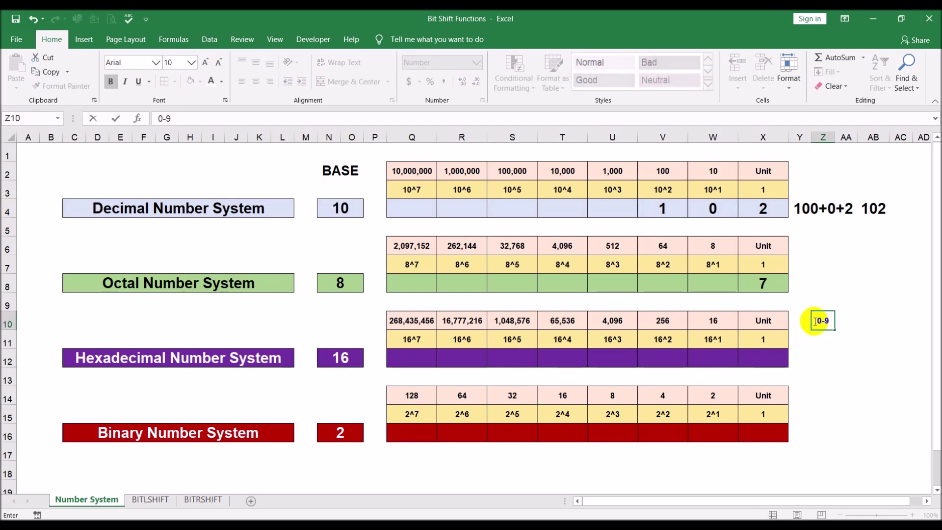
pyautogui.press('Return')
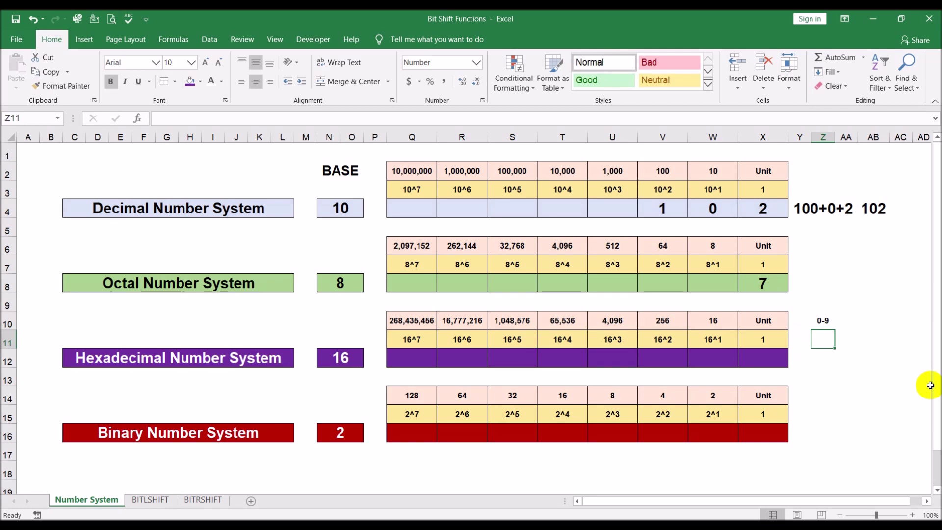
pyautogui.write('a')
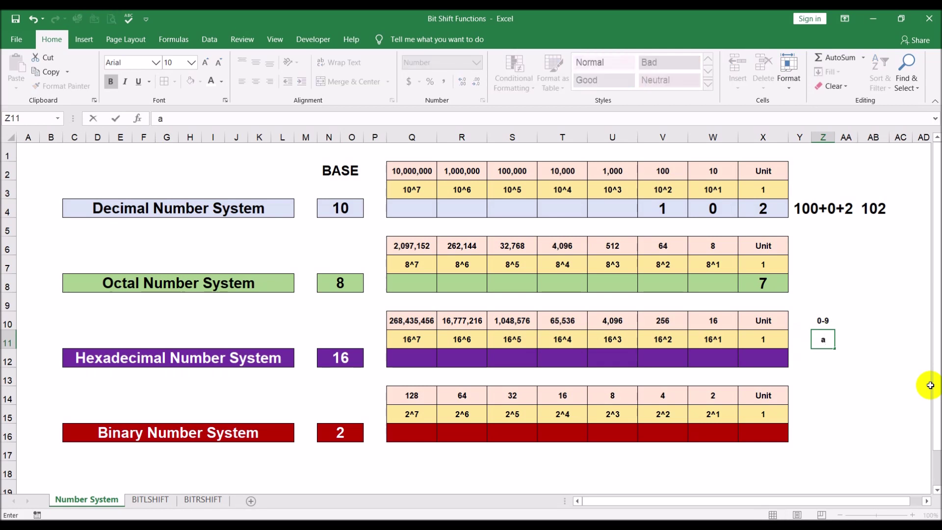
pyautogui.press('BackSpace')
pyautogui.write('a')
pyautogui.press('BackSpace')
pyautogui.write('A B C D E F')
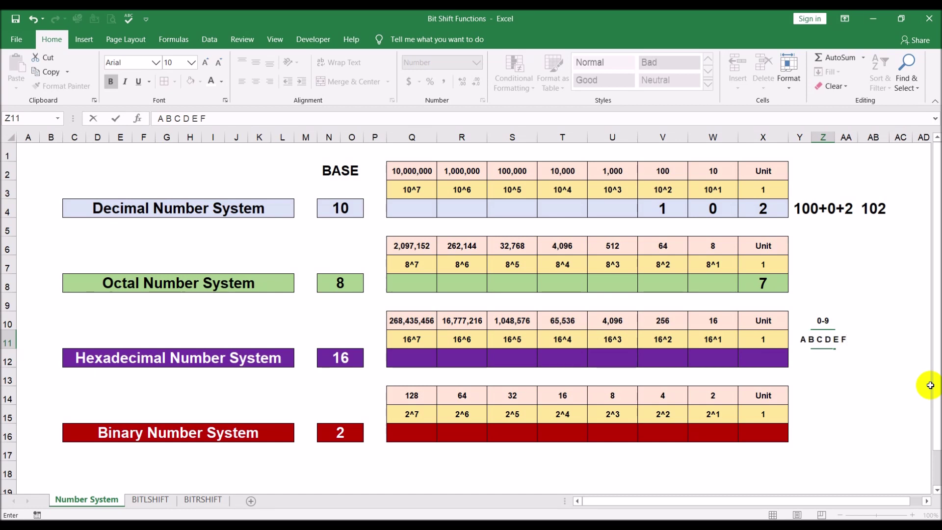
pyautogui.press('Return')
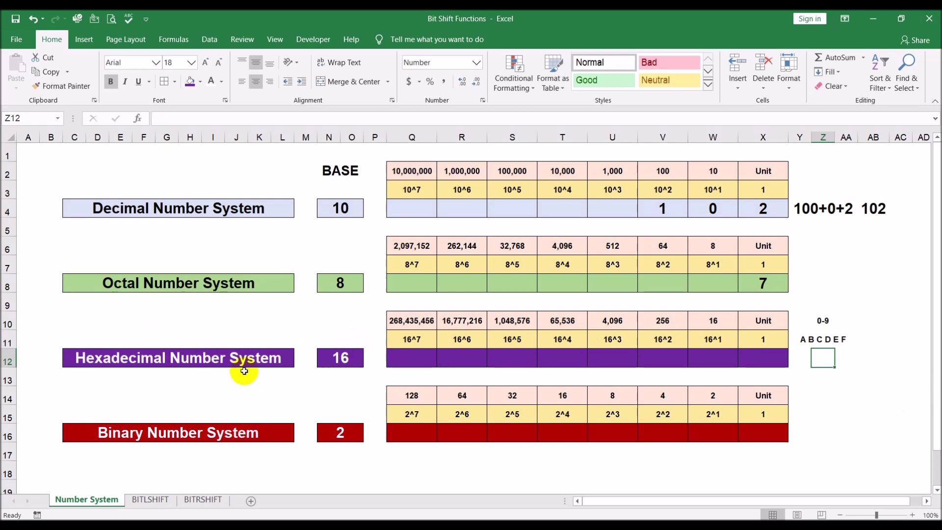
# Step: Relabel the unit-place powers as 16^0 in X11, 8^0 in X7 and 10^0 in X3
pyautogui.click(763, 342)
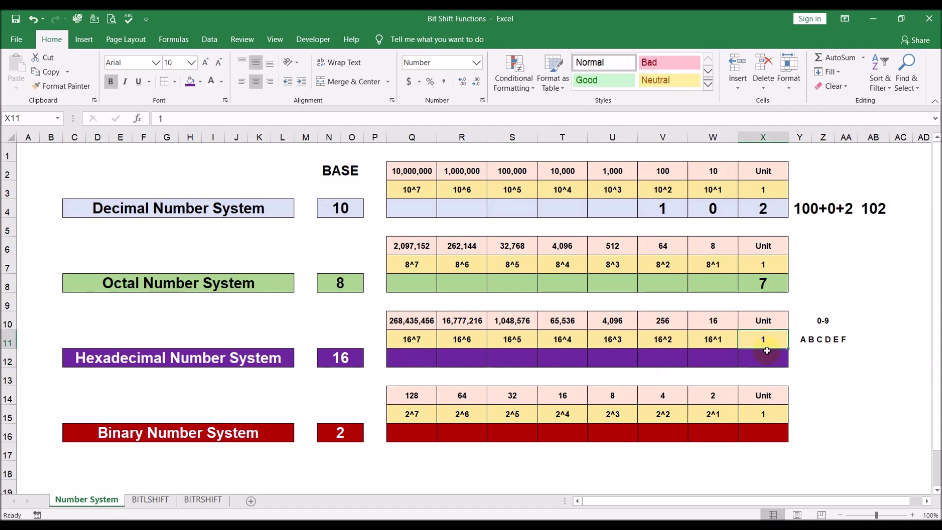
pyautogui.write('16^0')
pyautogui.press('Return')
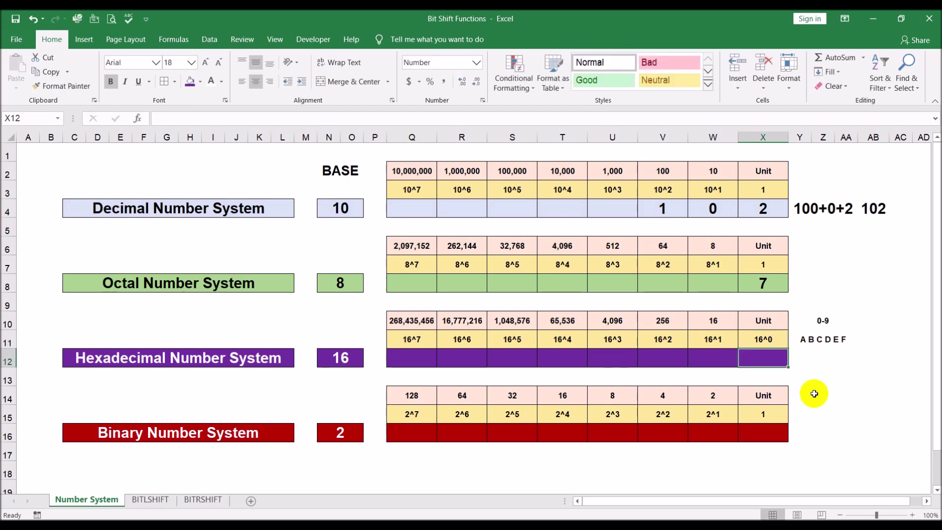
pyautogui.click(758, 263)
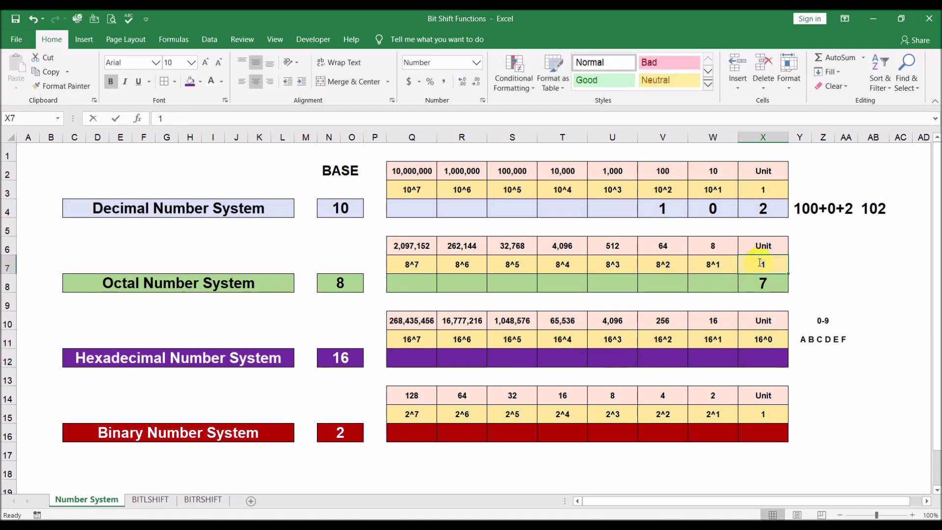
pyautogui.write('8^0')
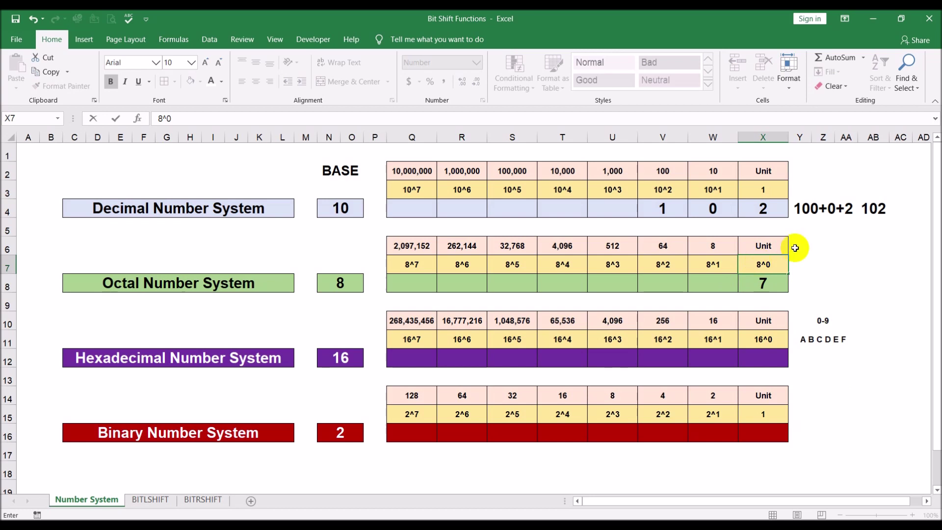
pyautogui.click(759, 192)
pyautogui.write('10^0')
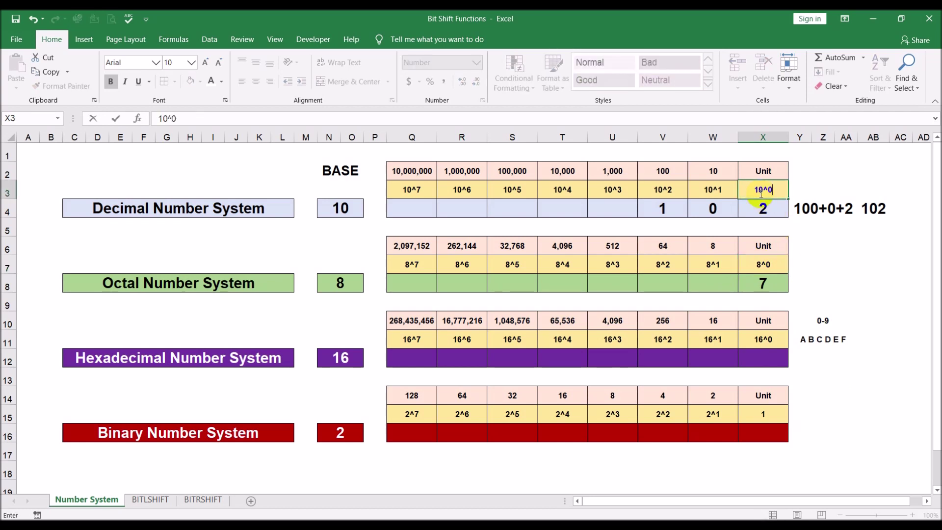
pyautogui.click(759, 355)
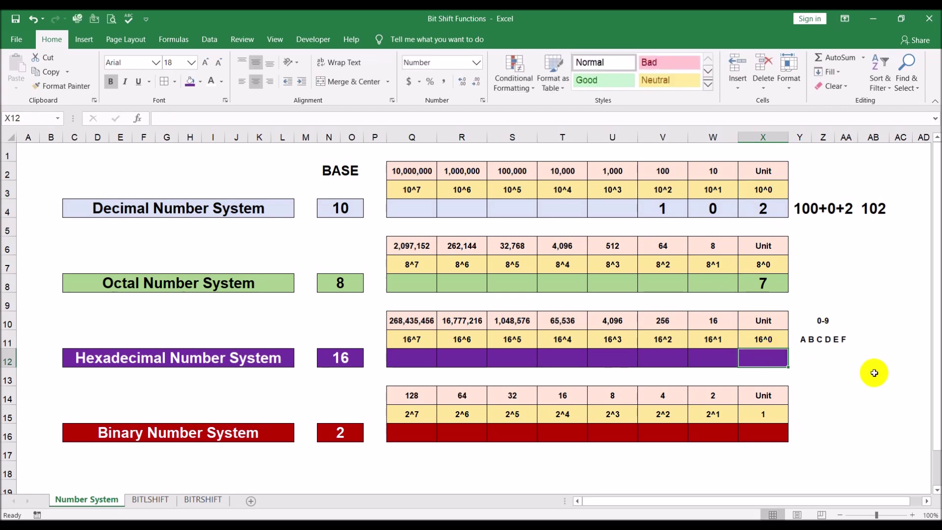
# Step: Enter the digits 1 and 0 in cells W12 and X12 of the Hexadecimal Number System row
pyautogui.click(712, 358)
pyautogui.write('1')
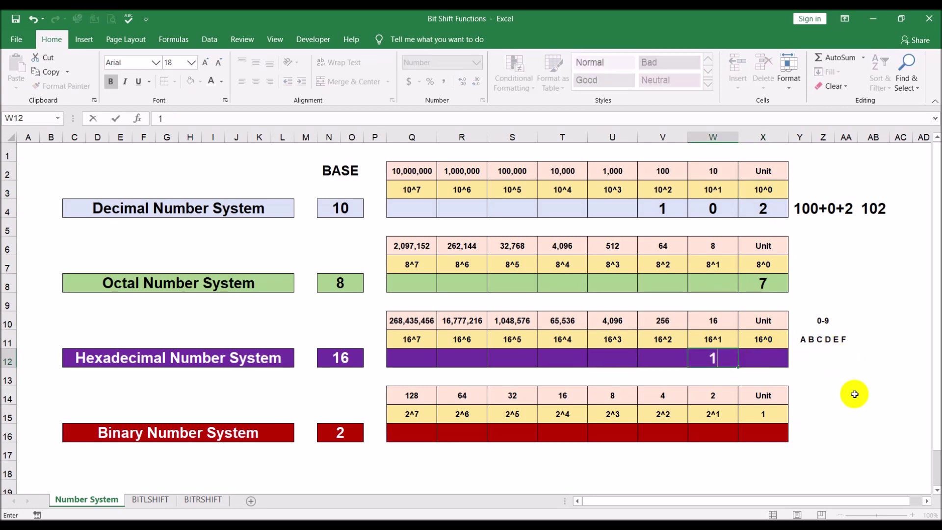
pyautogui.press('Tab')
pyautogui.write('0')
pyautogui.click(872, 395)
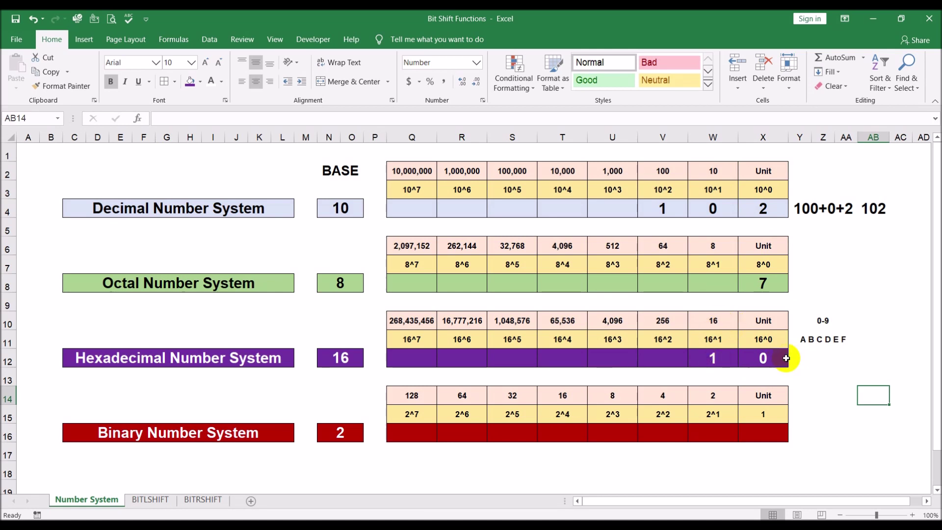
# Step: Enter the expansion 16+6 in Z12 and its decimal value 16 in AB12 beside the Hexadecimal row
pyautogui.click(819, 361)
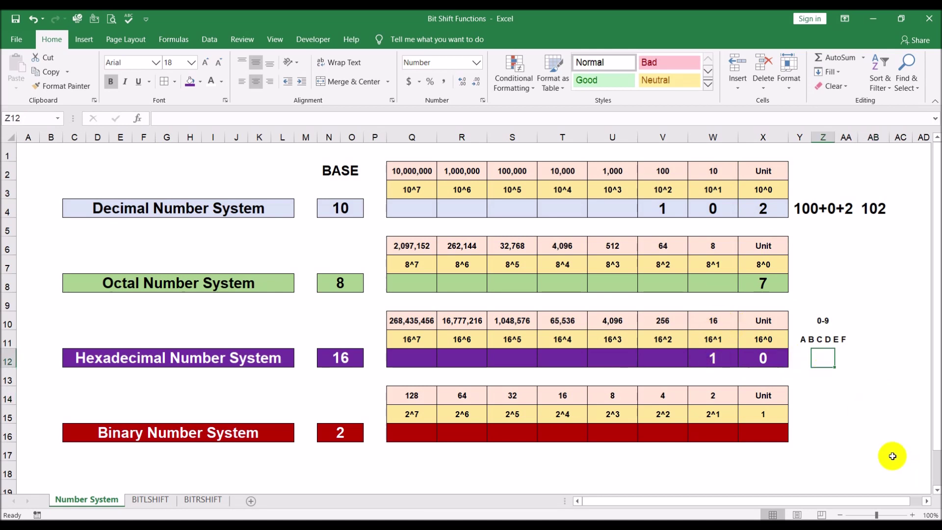
pyautogui.write('16+6')
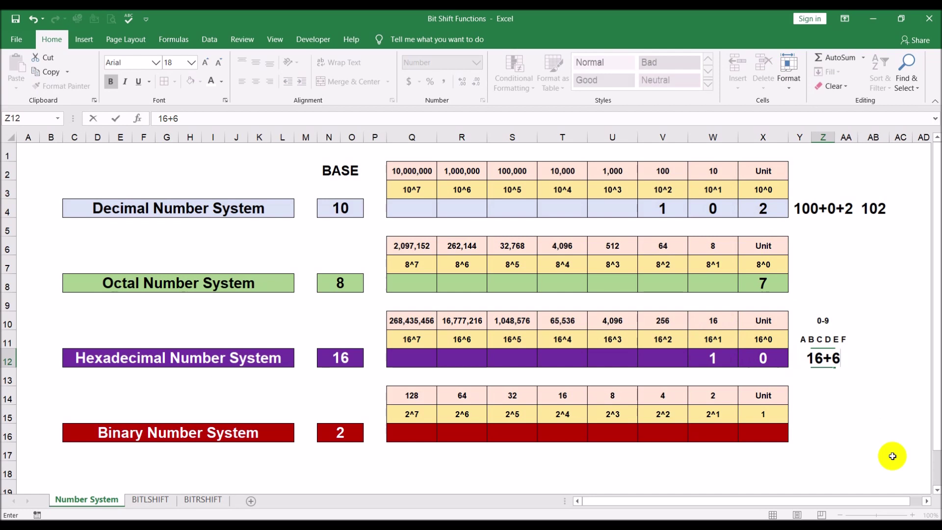
pyautogui.press('Tab')
pyautogui.press('Tab')
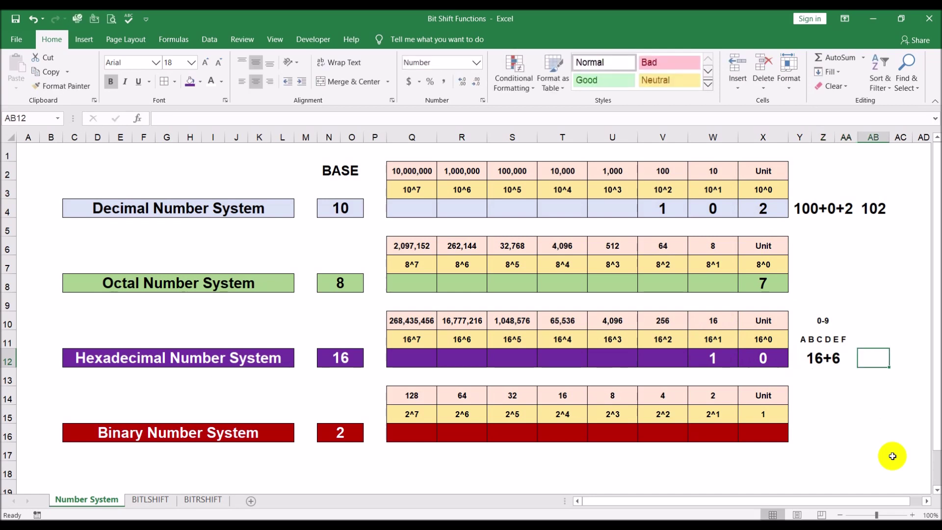
pyautogui.write('2')
pyautogui.press('BackSpace')
pyautogui.write('16')
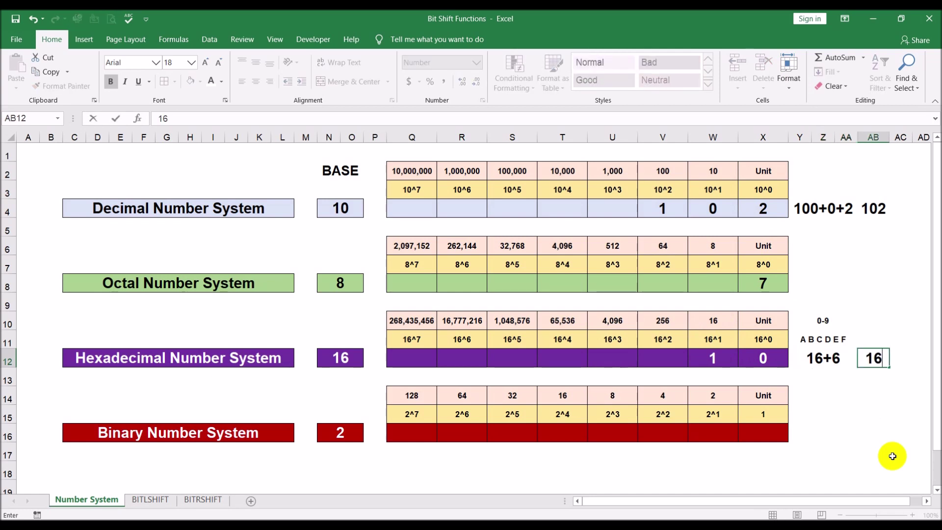
pyautogui.press('Return')
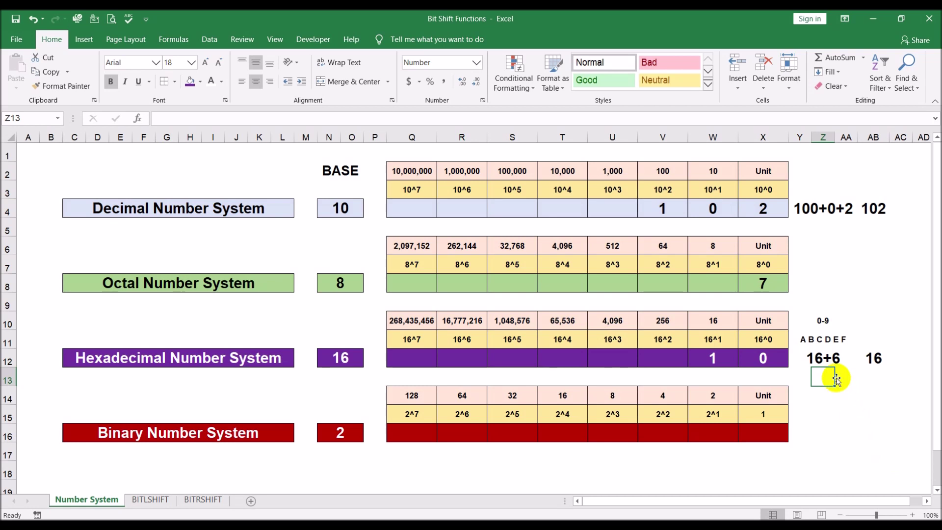
# Step: Correct the expansion beside the Hexadecimal row in Z12 to 16+0
pyautogui.click(824, 358)
pyautogui.click(255, 115)
pyautogui.press('BackSpace')
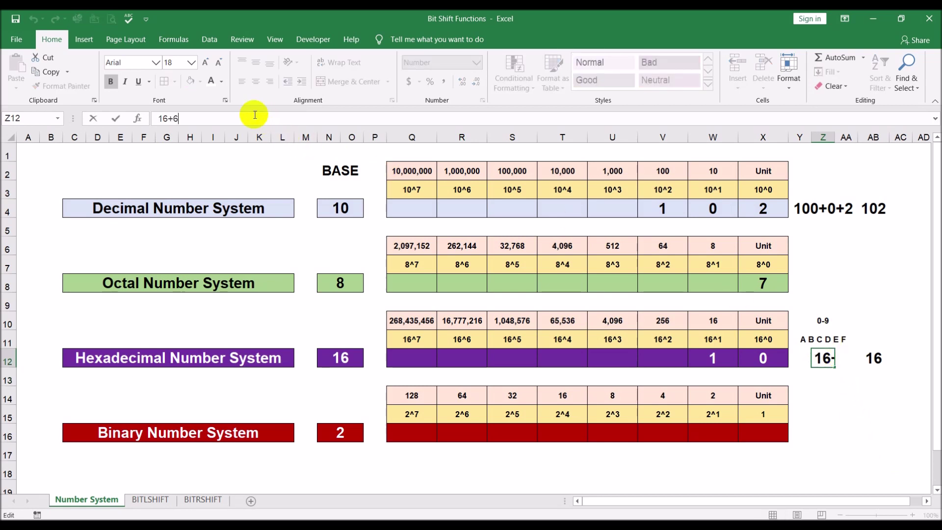
pyautogui.write('0')
pyautogui.press('Return')
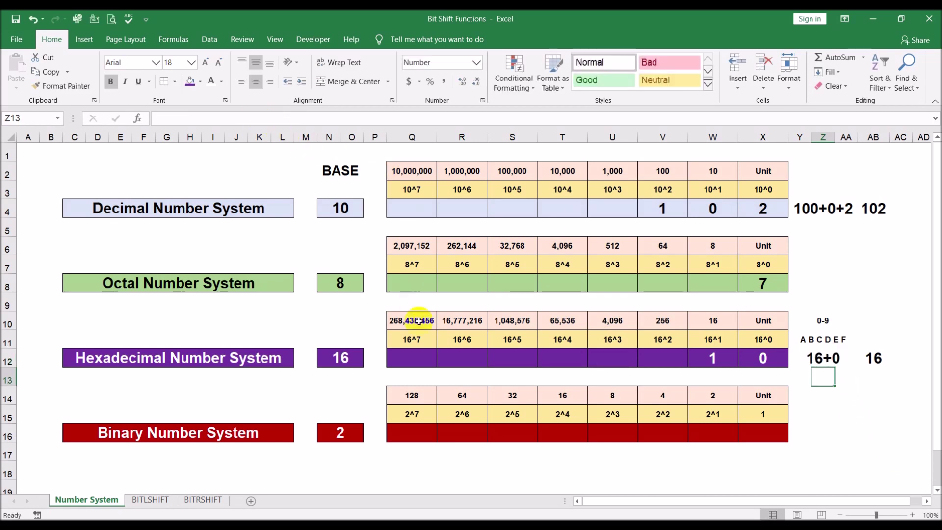
pyautogui.click(848, 413)
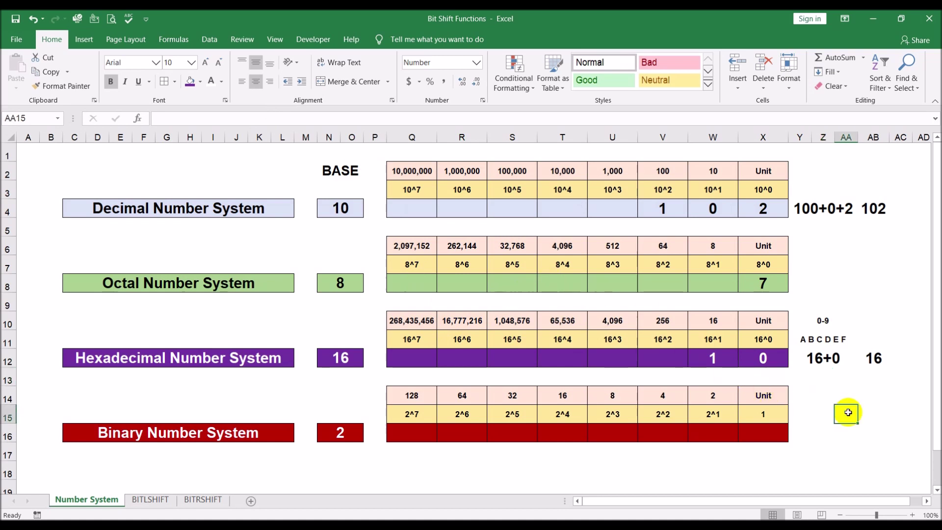
# Step: Enter 1 in the 16^2 place of the Hexadecimal Number System row, cell V12
pyautogui.click(658, 354)
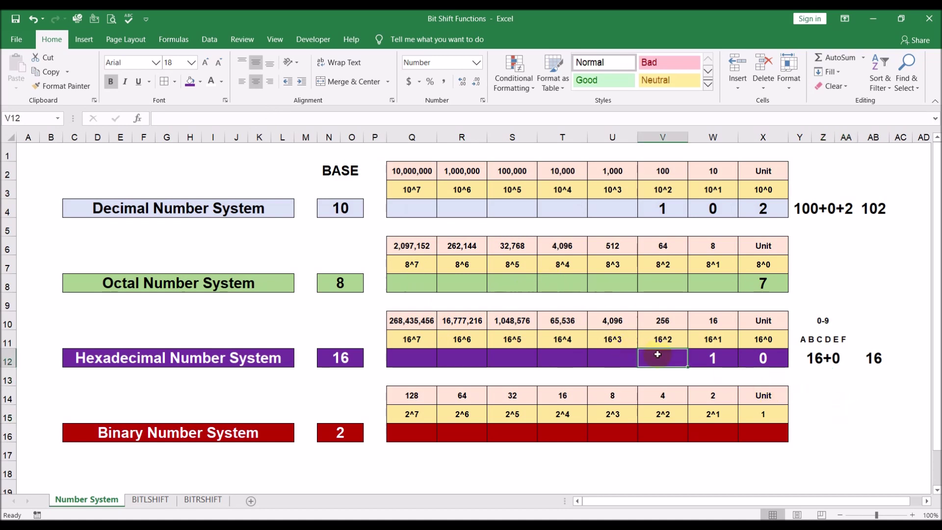
pyautogui.write('1')
pyautogui.press('Return')
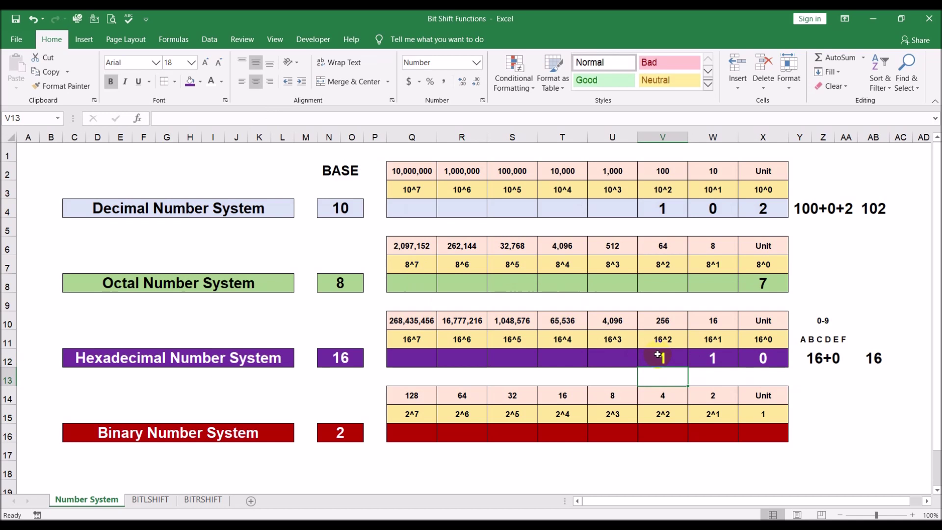
# Step: Replace the Hexadecimal row's expansion in Z12 with 256+16+0 and its decimal value in AB12 with 282
pyautogui.click(824, 366)
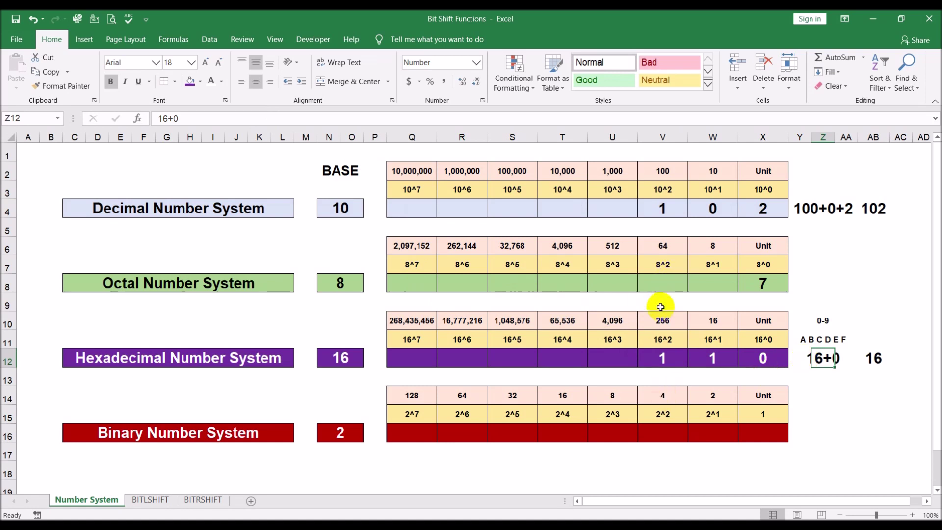
pyautogui.write('256')
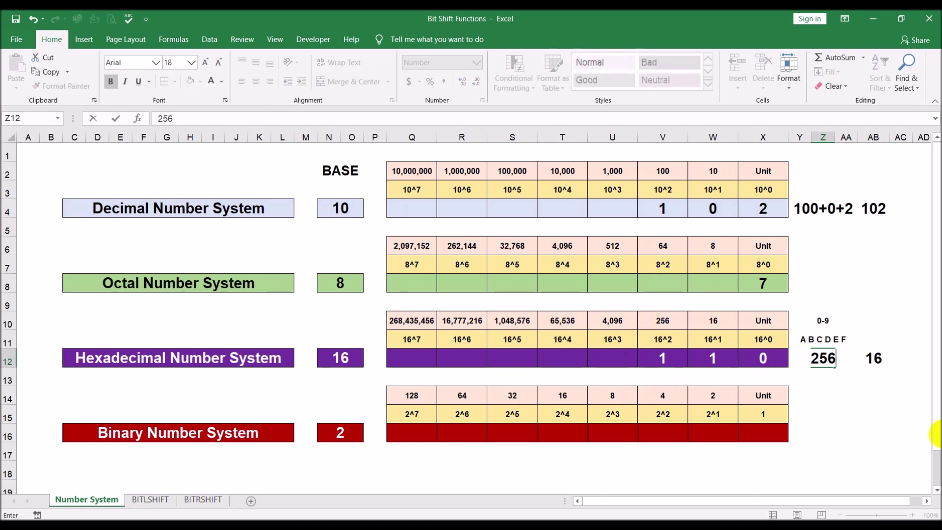
pyautogui.write('+16')
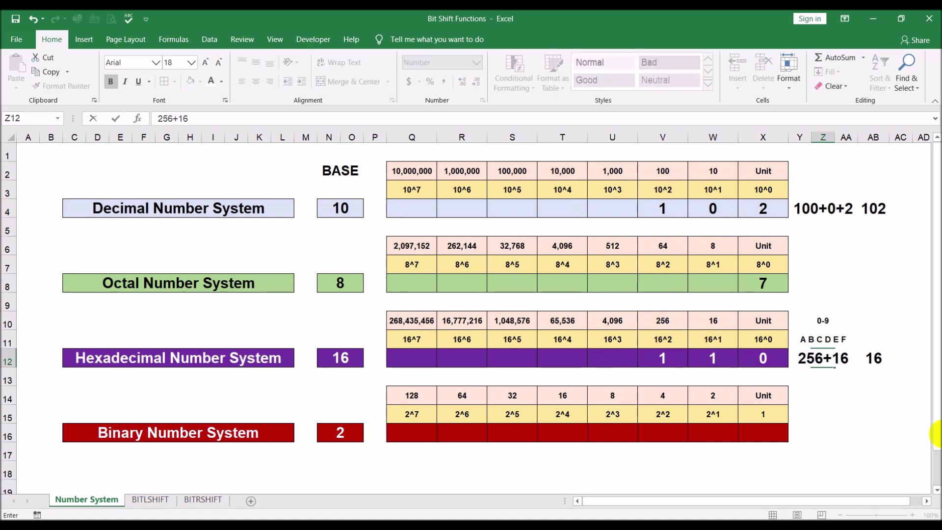
pyautogui.write('+0')
pyautogui.press('Return')
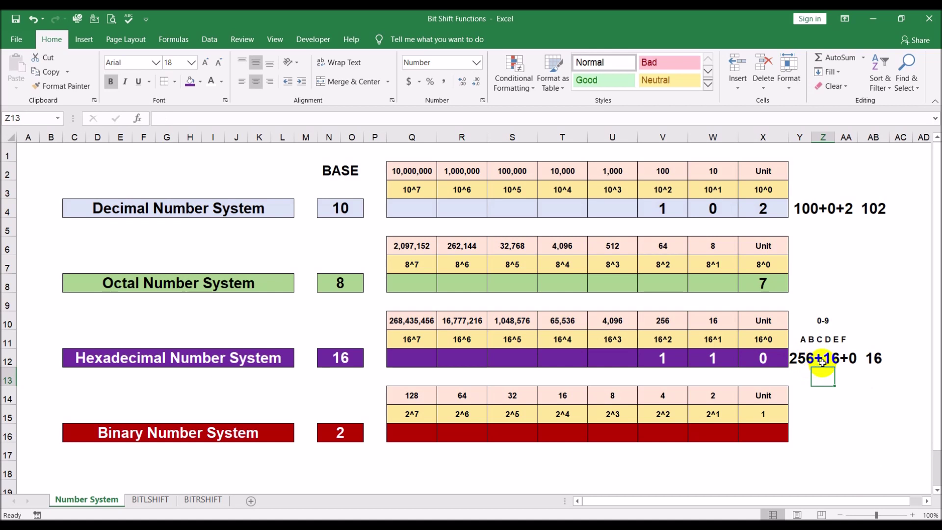
pyautogui.click(874, 361)
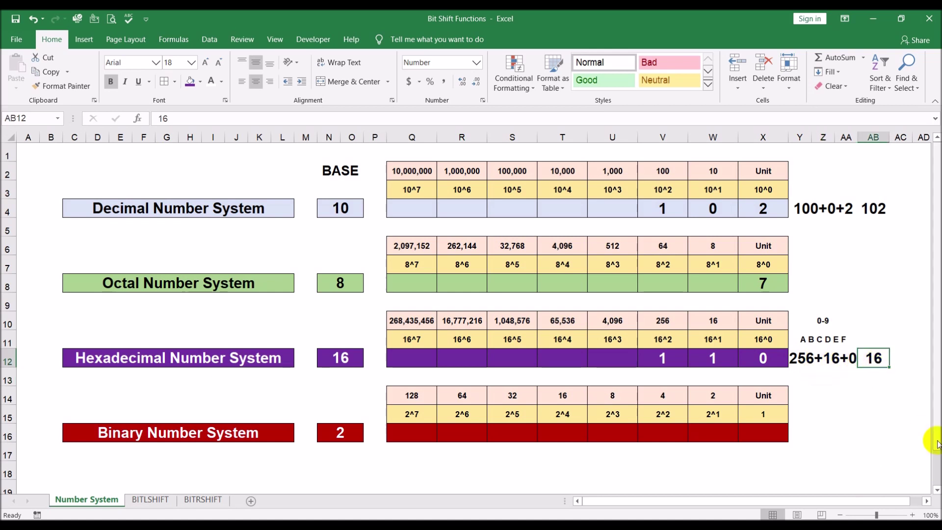
pyautogui.write('282')
pyautogui.press('Return')
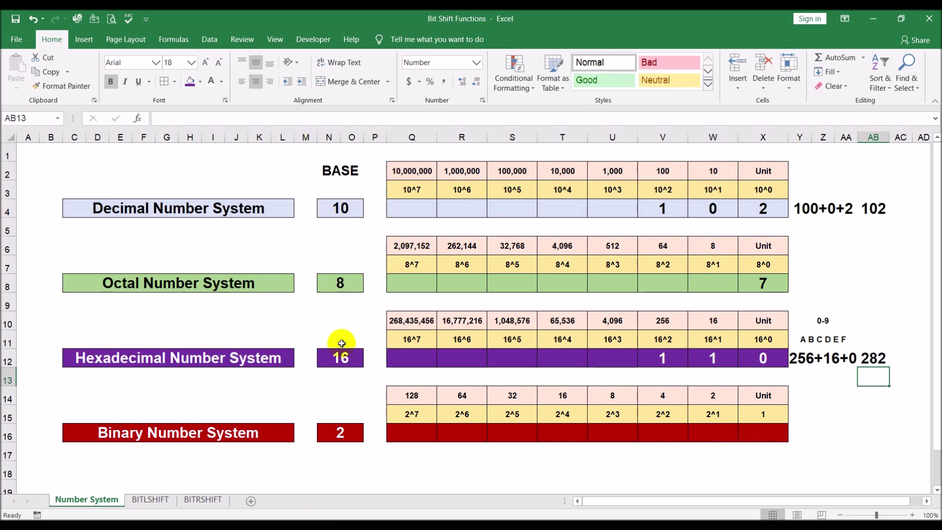
pyautogui.click(330, 215)
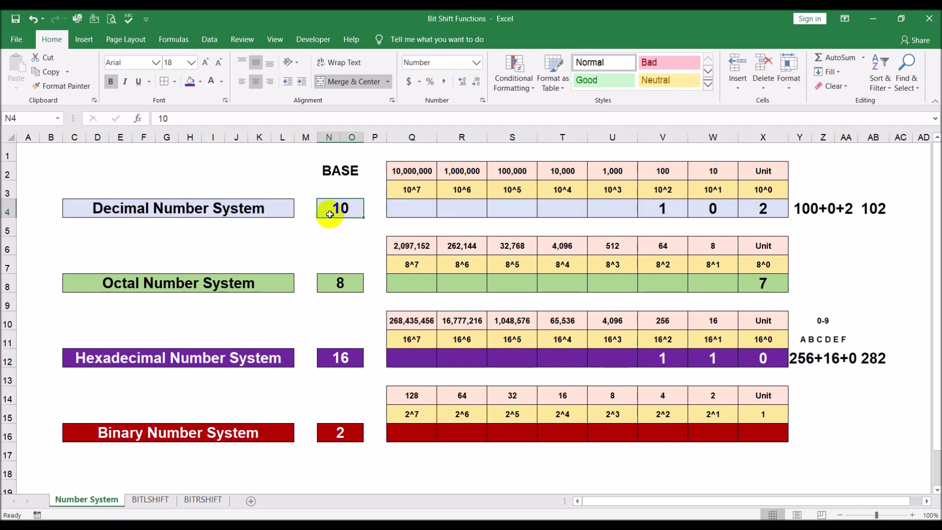
pyautogui.click(327, 284)
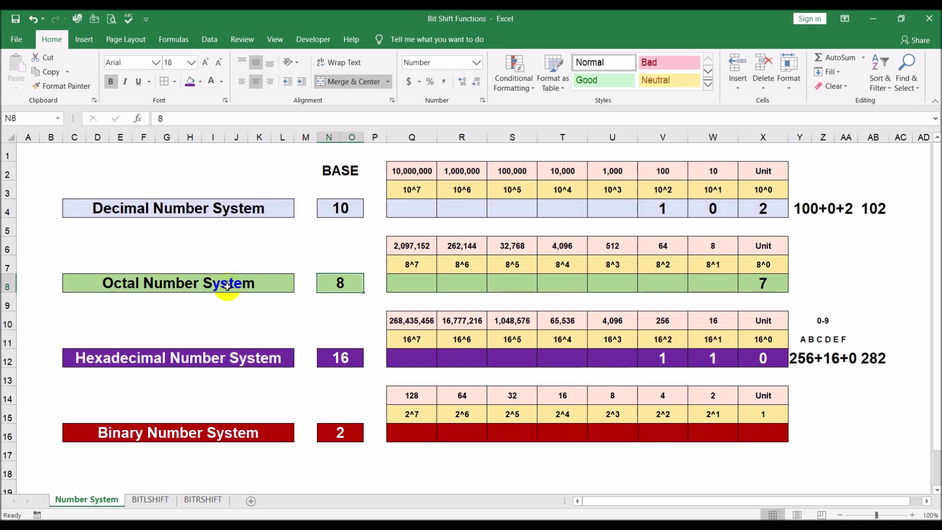
pyautogui.click(329, 358)
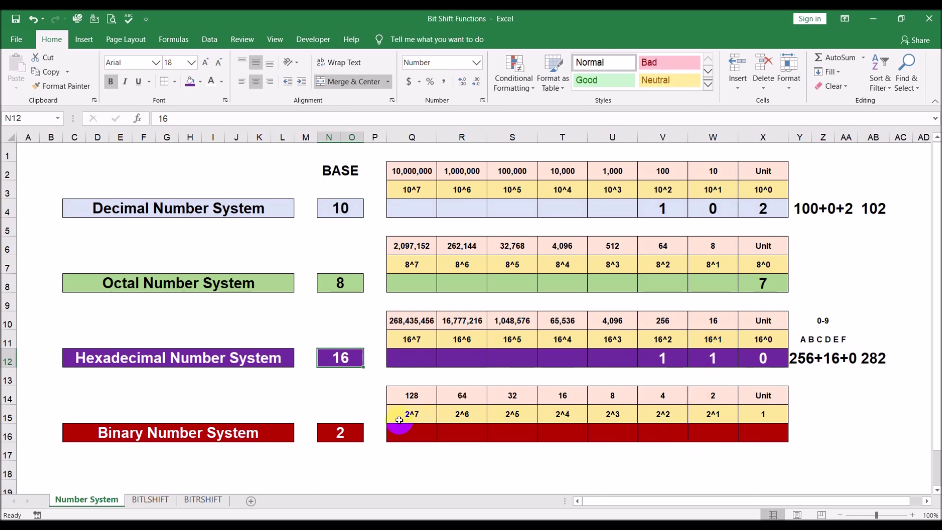
pyautogui.click(353, 429)
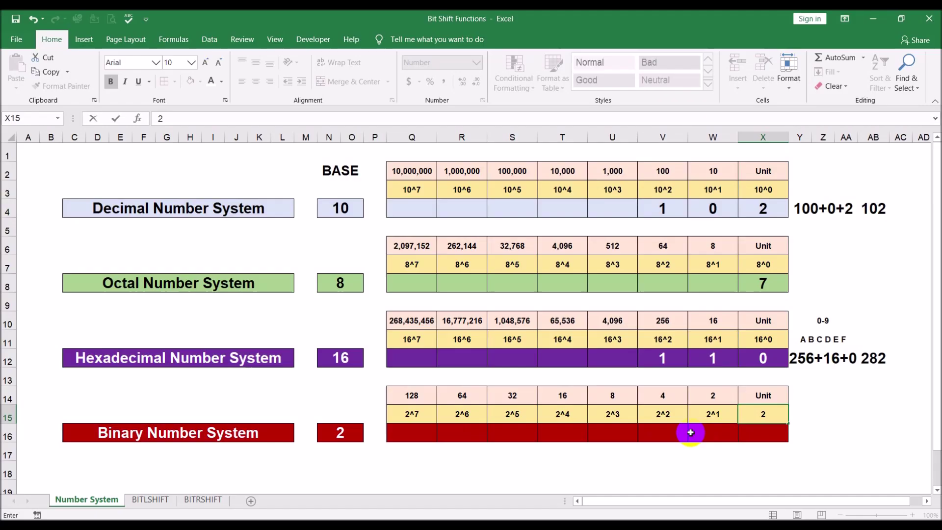
# Step: Relabel the unit-place power of the Binary table as 2^0 in X15
pyautogui.write('^0')
pyautogui.press('Return')
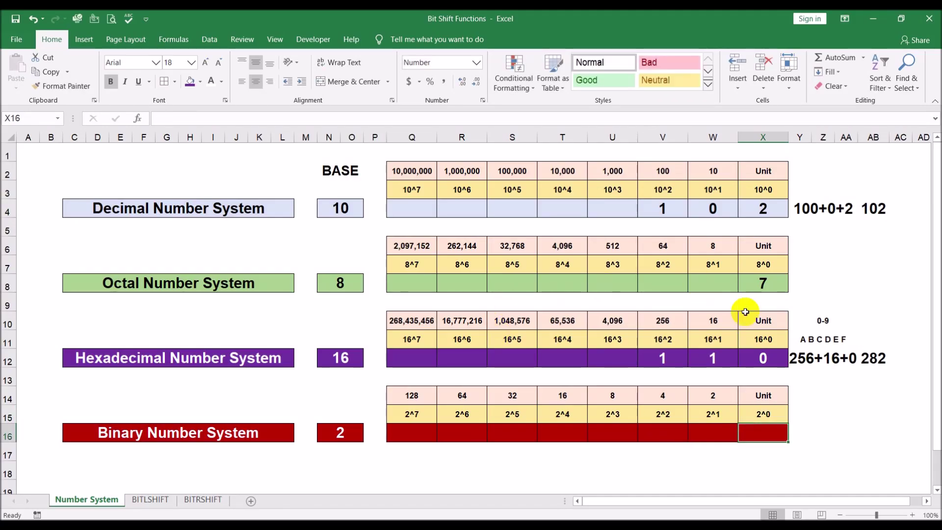
pyautogui.click(832, 395)
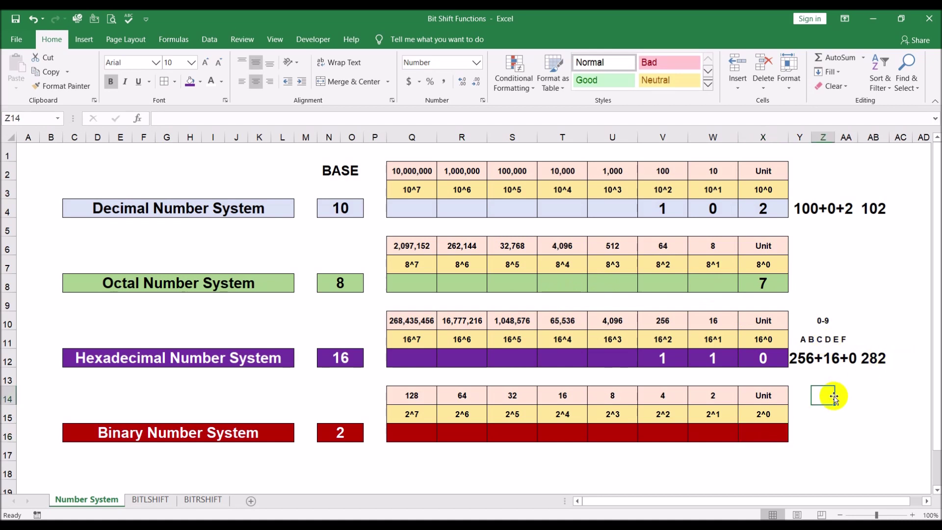
# Step: Enter the digits 1, 0 and 1 in cells V16, W16 and X16 of the Binary Number System row
pyautogui.click(768, 432)
pyautogui.click(657, 433)
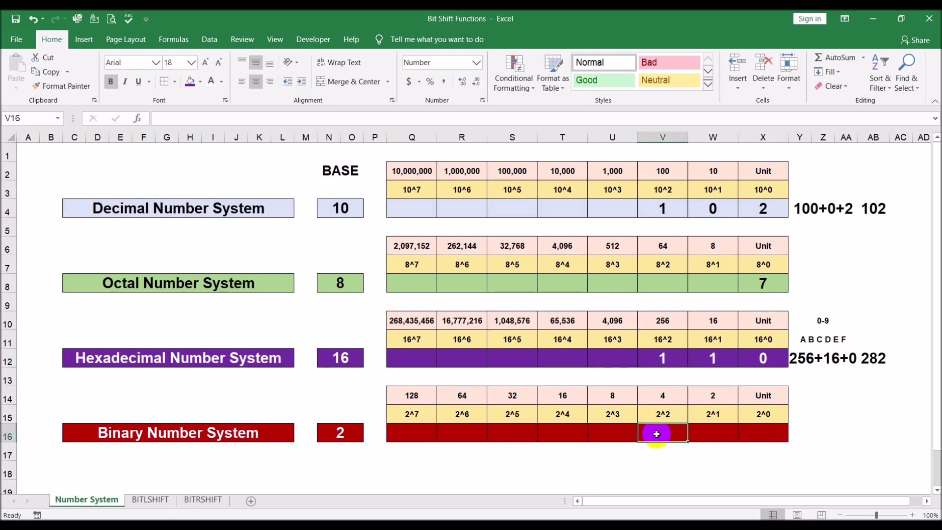
pyautogui.write('1')
pyautogui.press('Tab')
pyautogui.press('Tab')
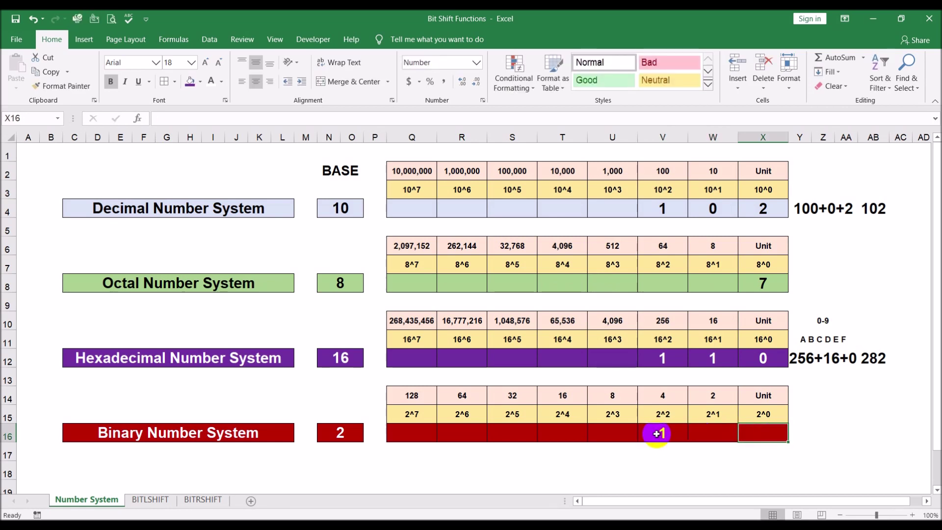
pyautogui.hotkey('shift', 'Tab')
pyautogui.write('0')
pyautogui.press('Tab')
pyautogui.write('1')
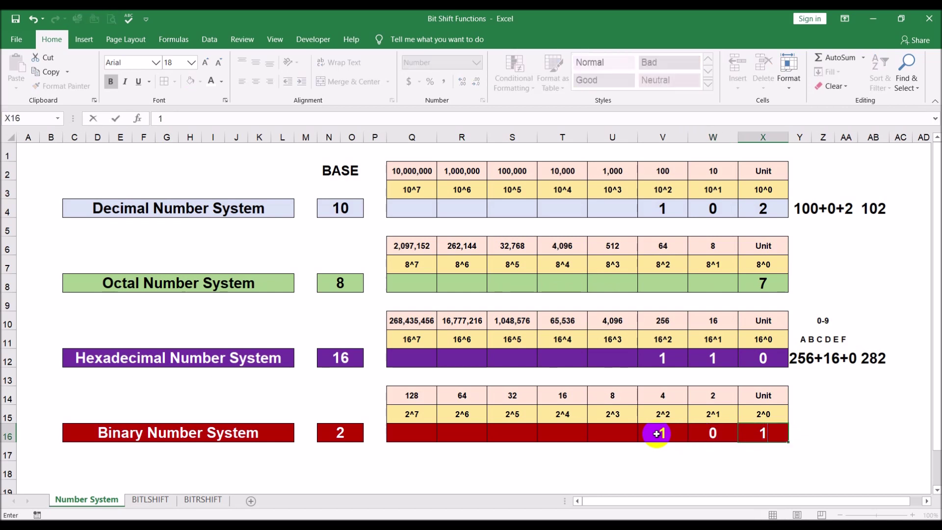
pyautogui.click(808, 432)
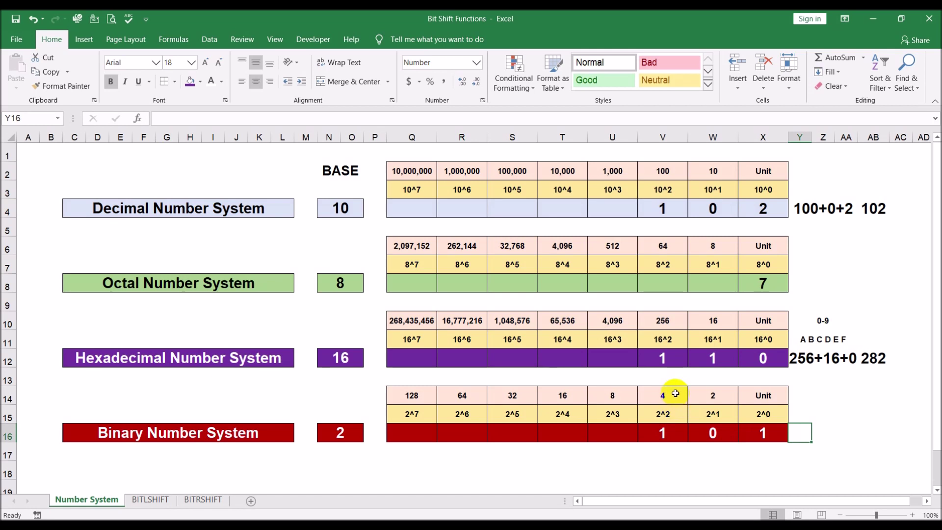
pyautogui.write('4+')
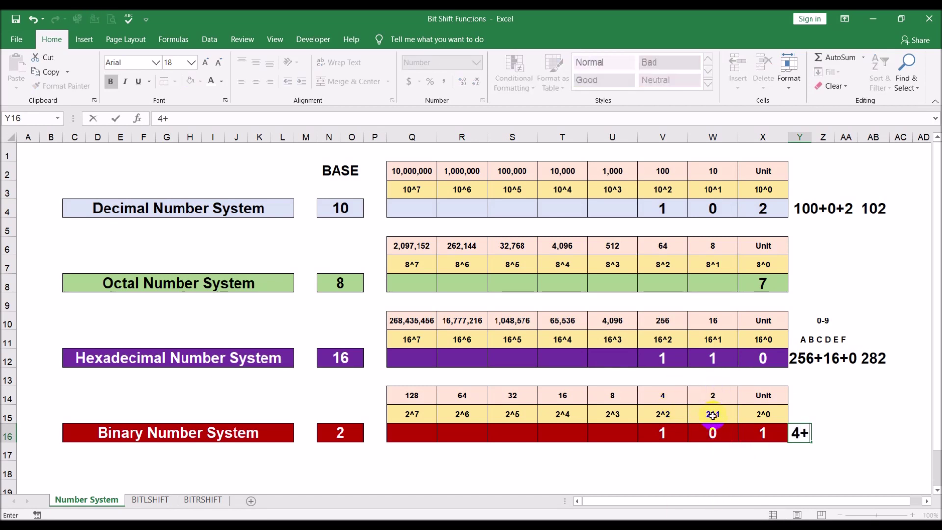
pyautogui.write('0+')
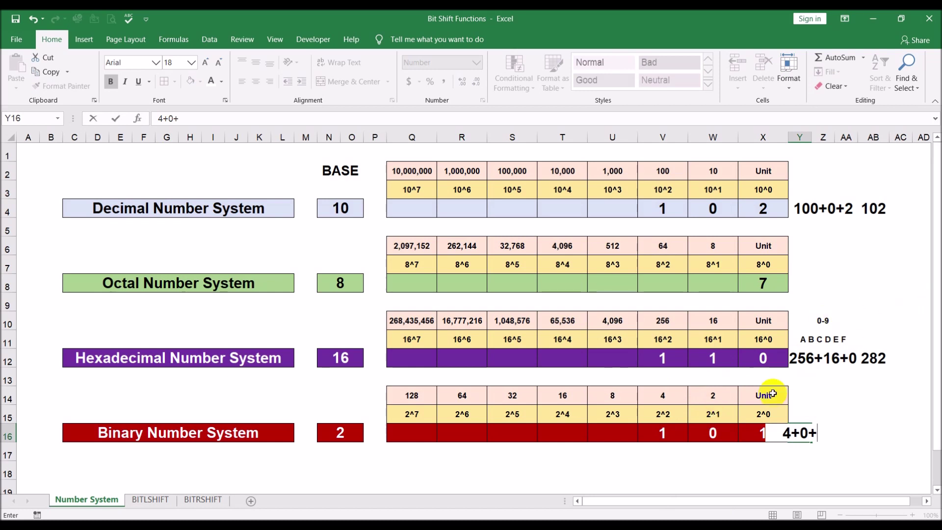
pyautogui.write('1')
pyautogui.press('Return')
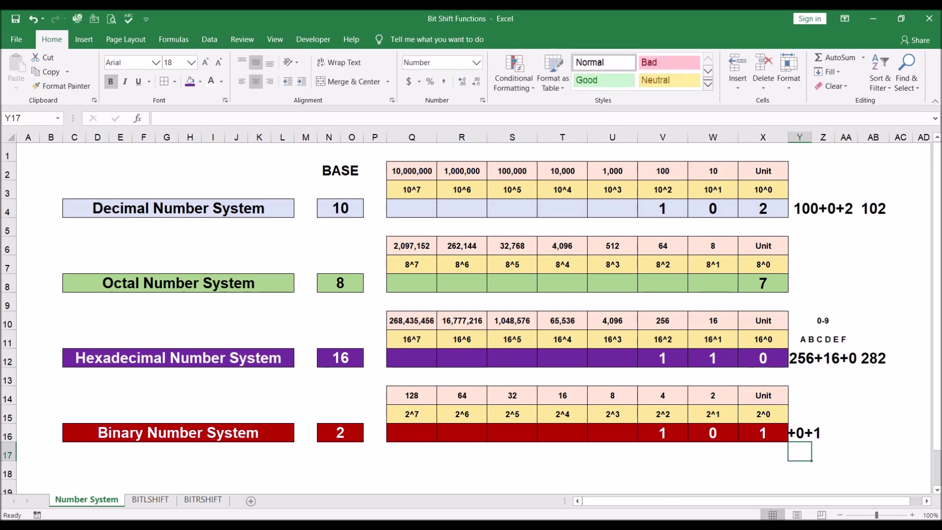
pyautogui.click(811, 434)
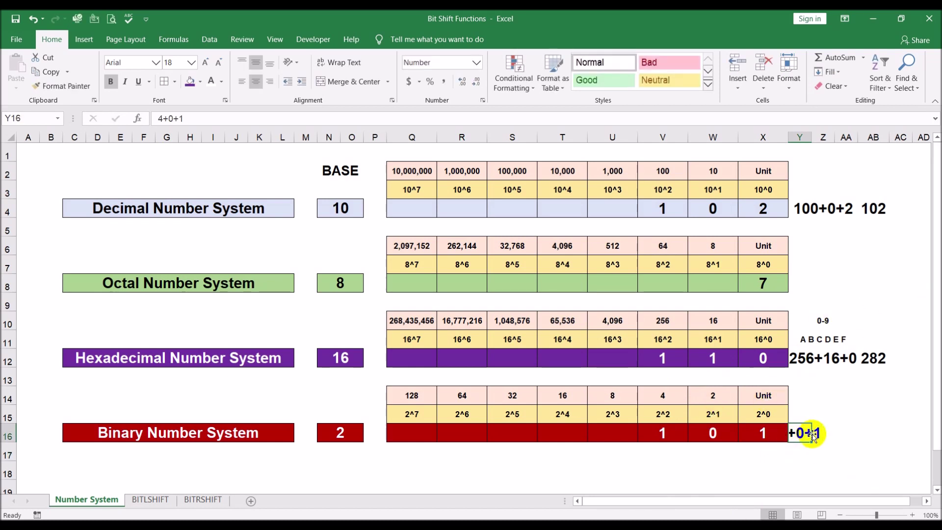
pyautogui.press('Delete')
# Step: Enter the expansion 4+0+1 in Z16 and its decimal value 5 in AB16 beside the Binary row
pyautogui.click(812, 435)
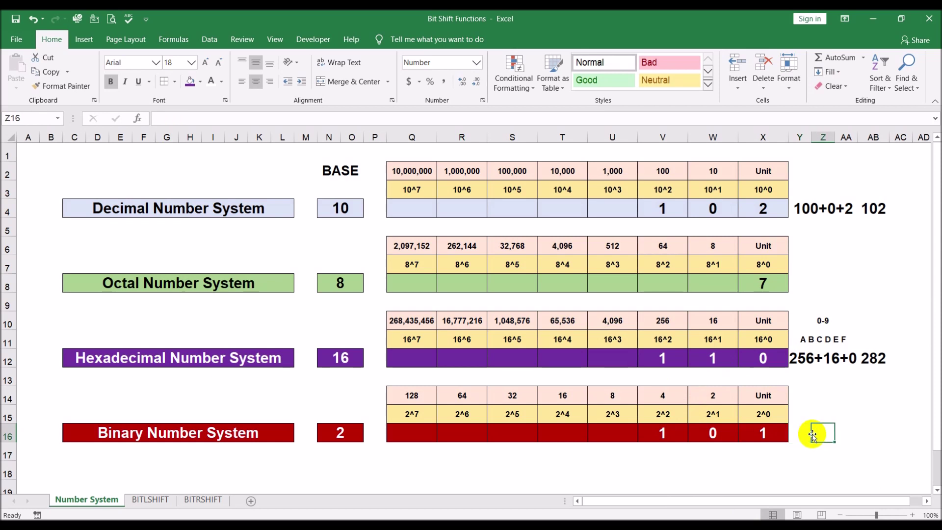
pyautogui.write('4+0')
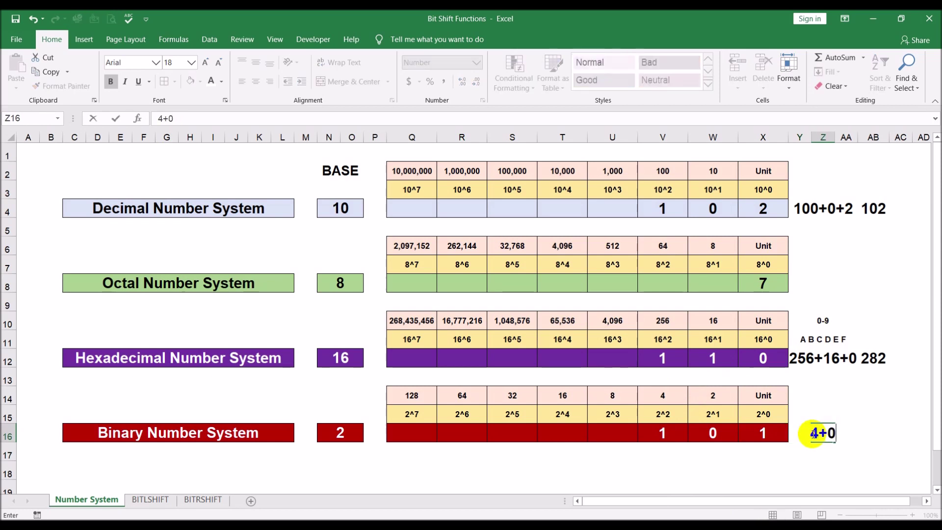
pyautogui.write('+1')
pyautogui.press('Return')
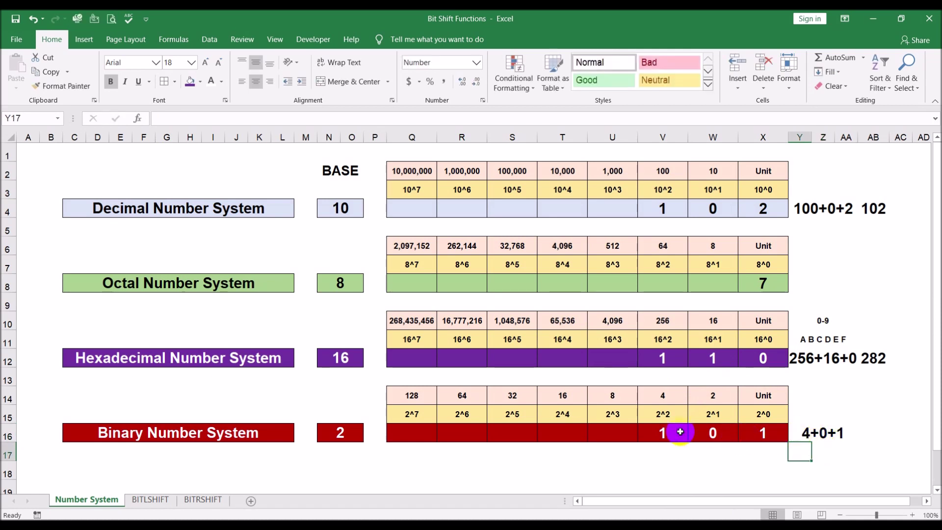
pyautogui.click(871, 433)
pyautogui.write('5')
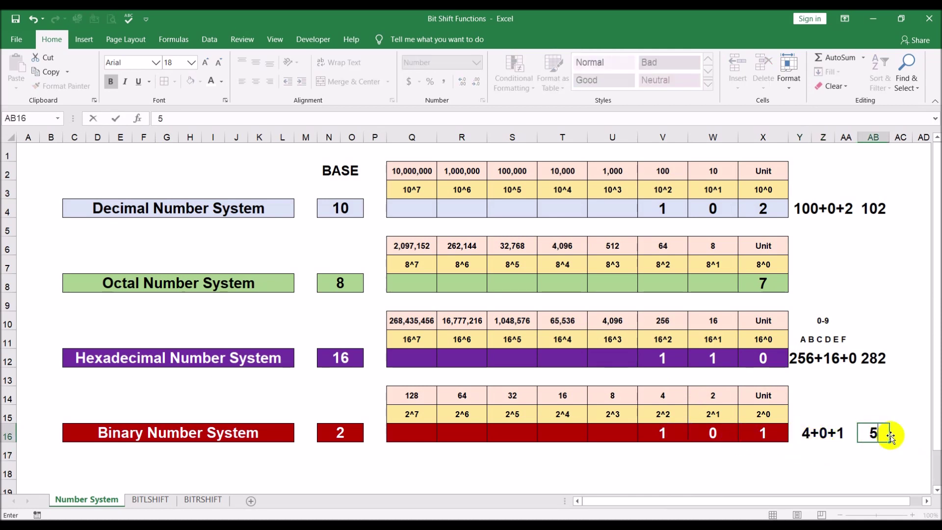
pyautogui.press('Return')
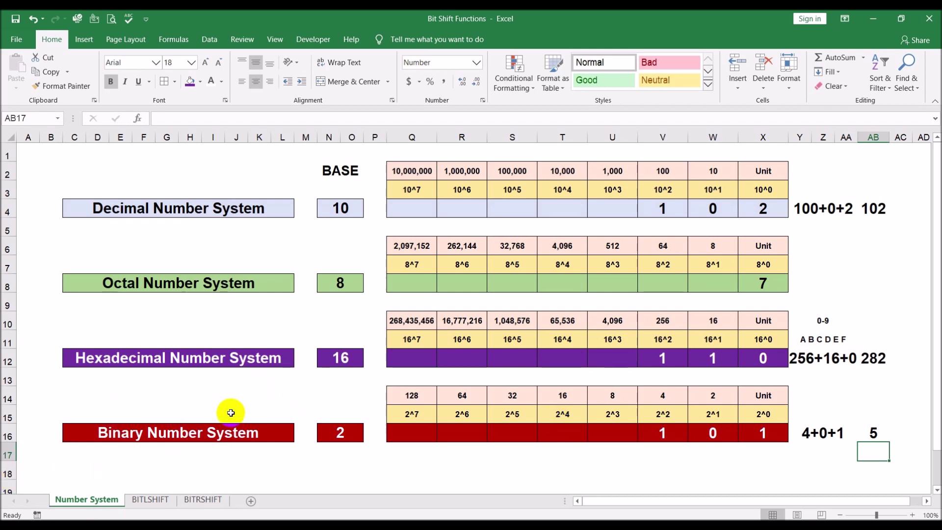
# Step: Review the digits in V16:X16 of the Binary Number System row against their place values
pyautogui.click(679, 432)
pyautogui.click(720, 432)
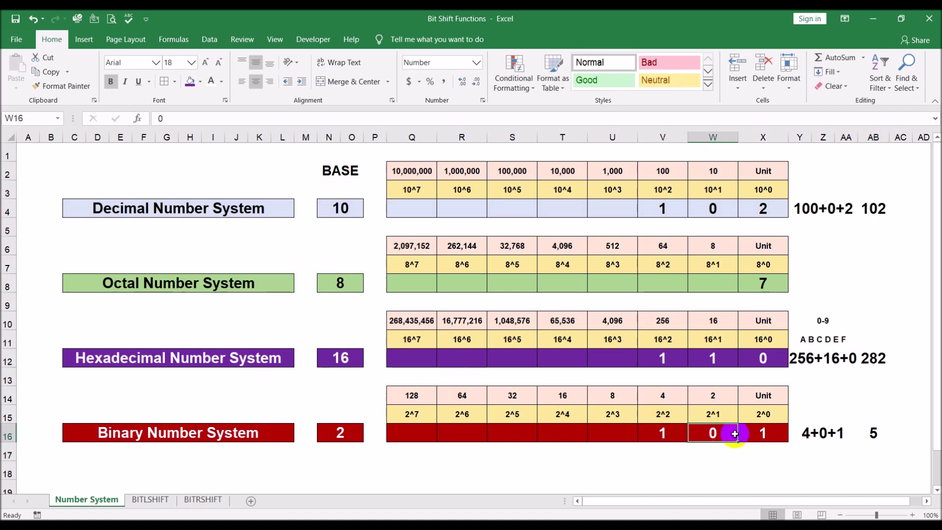
pyautogui.click(757, 434)
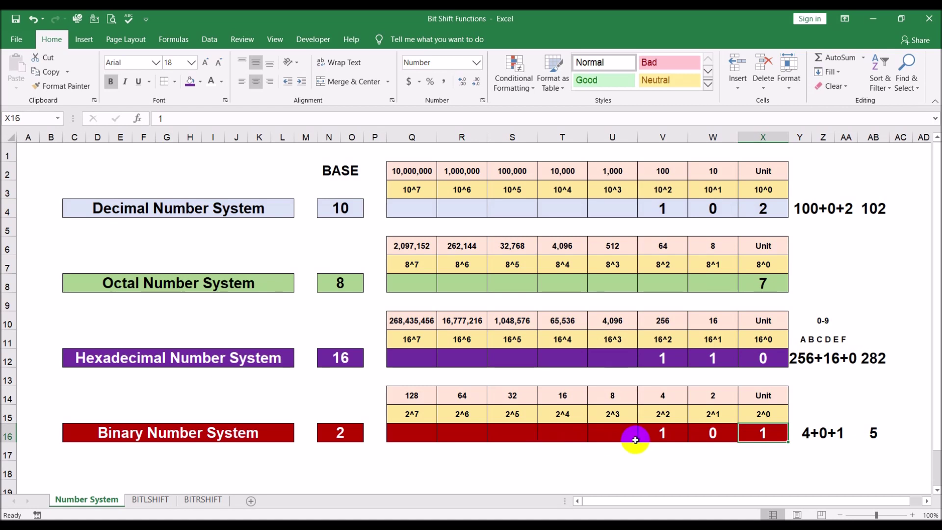
pyautogui.click(662, 434)
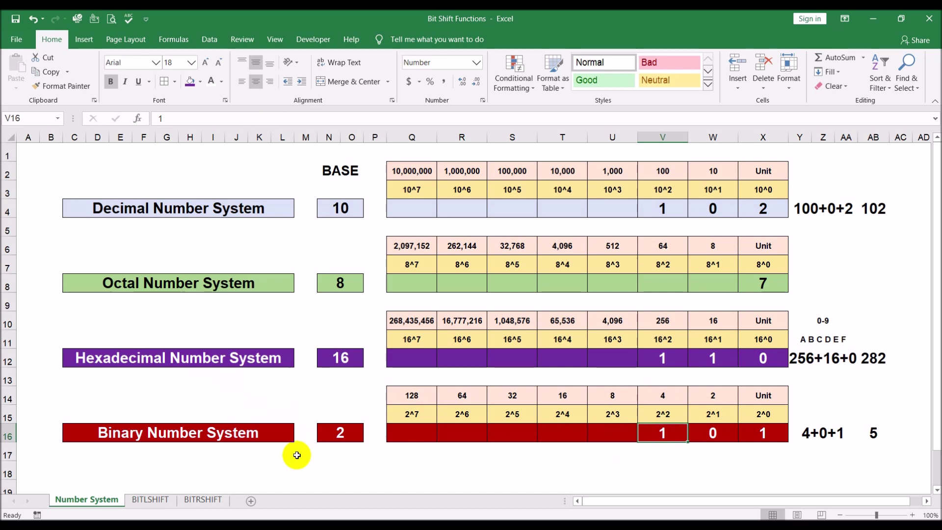
pyautogui.click(156, 503)
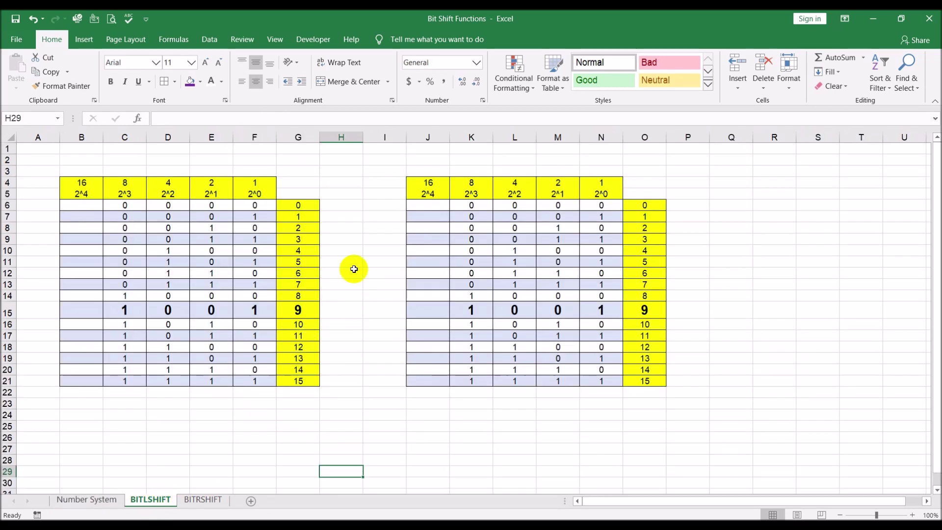
pyautogui.click(82, 502)
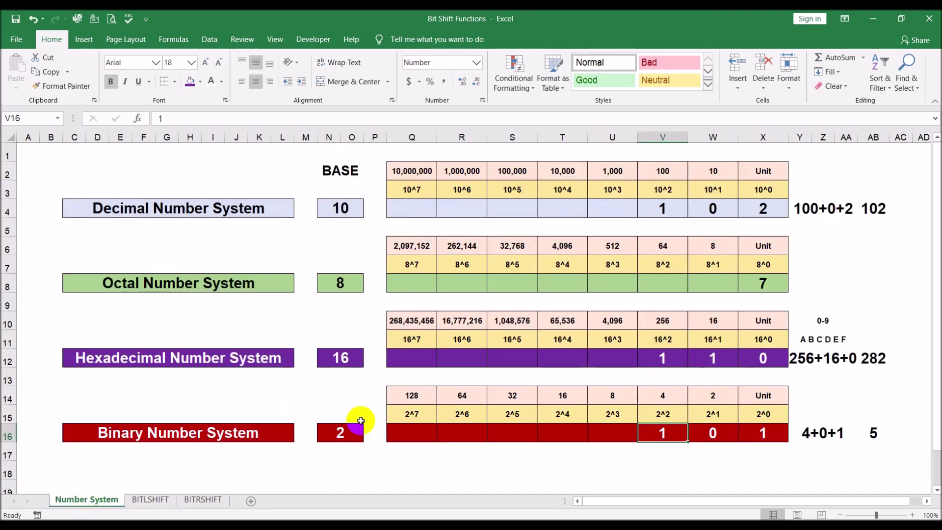
# Step: On the BITLSHIFT sheet, examine the binary digits and decimal equivalents in rows 6 to 9 of the first table
pyautogui.click(150, 500)
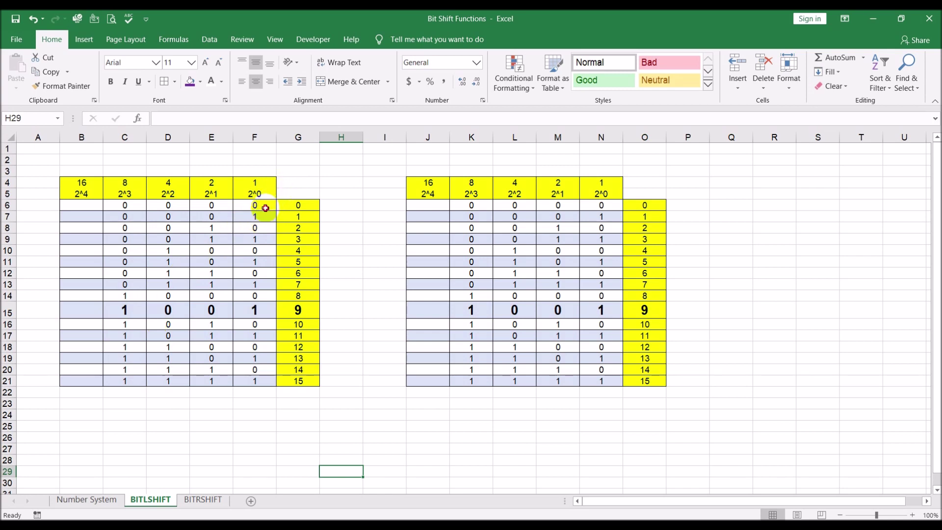
pyautogui.click(299, 205)
pyautogui.click(256, 205)
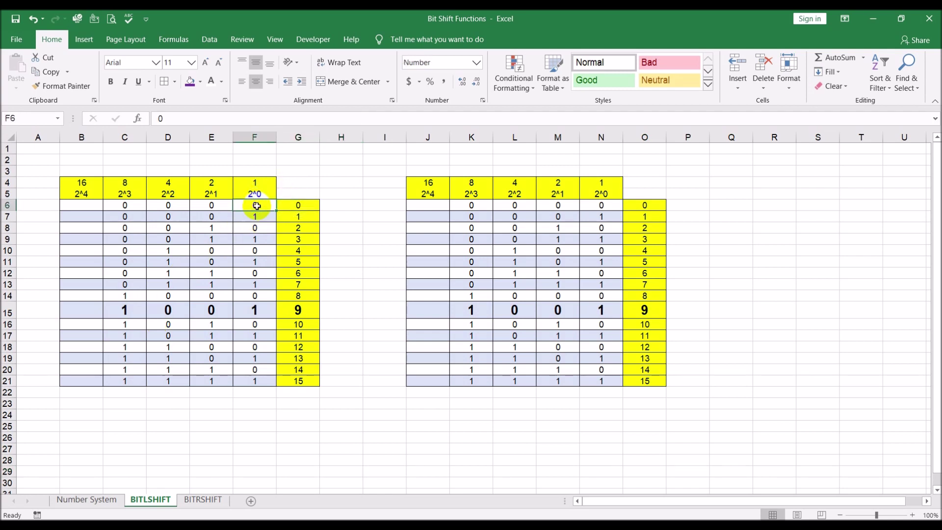
pyautogui.click(210, 205)
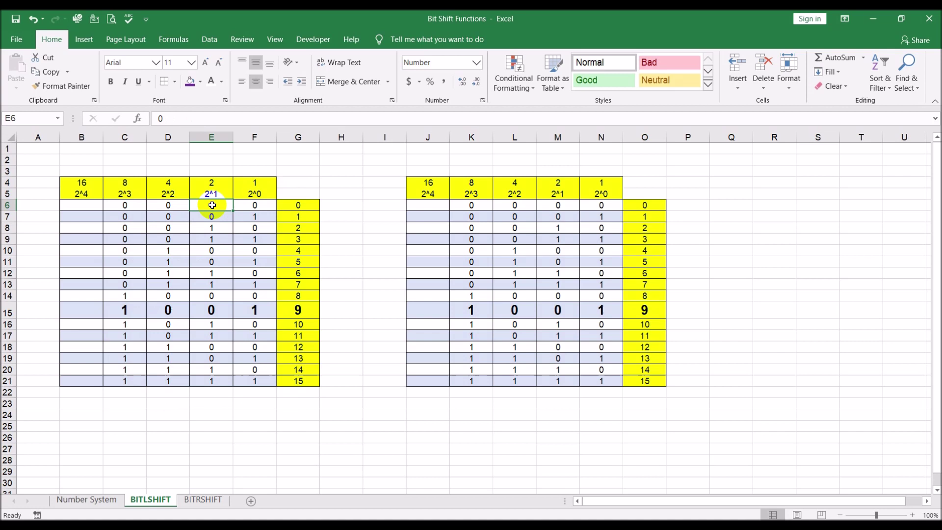
pyautogui.click(181, 205)
pyautogui.click(136, 205)
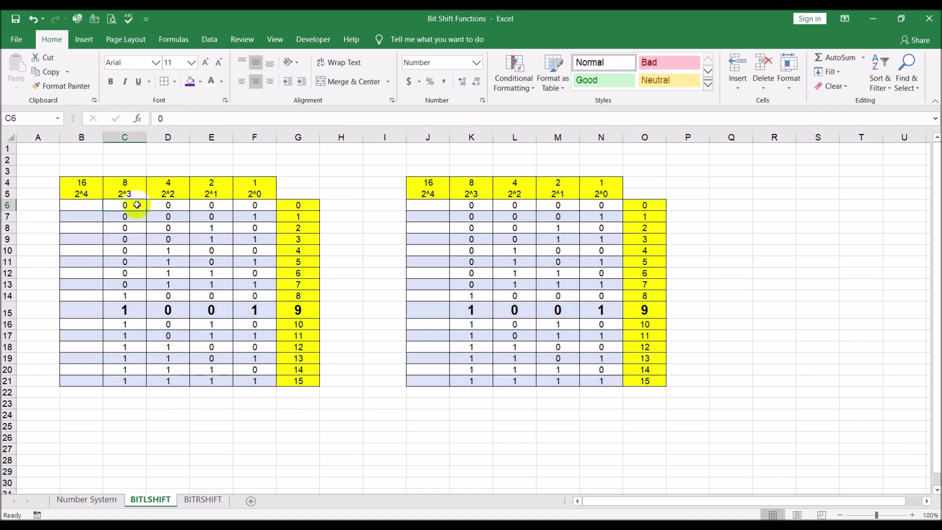
pyautogui.click(289, 217)
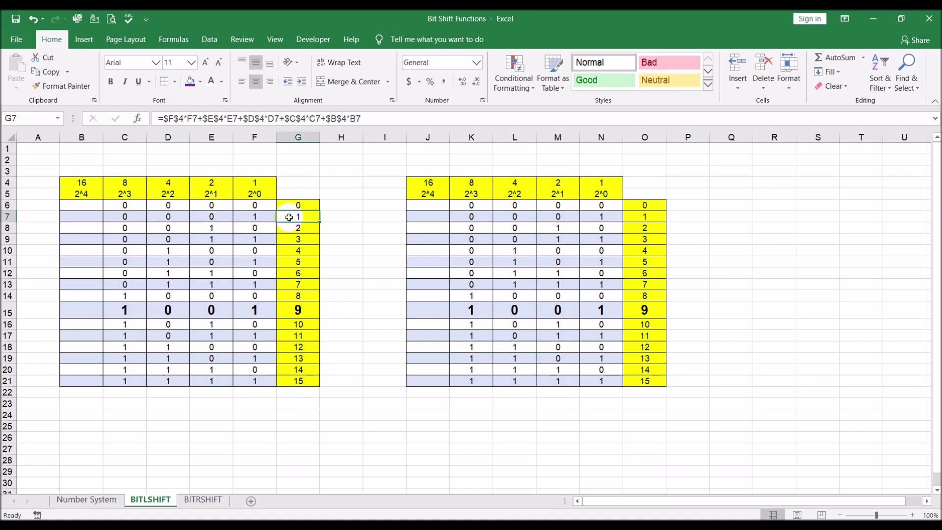
pyautogui.click(248, 214)
pyautogui.click(220, 215)
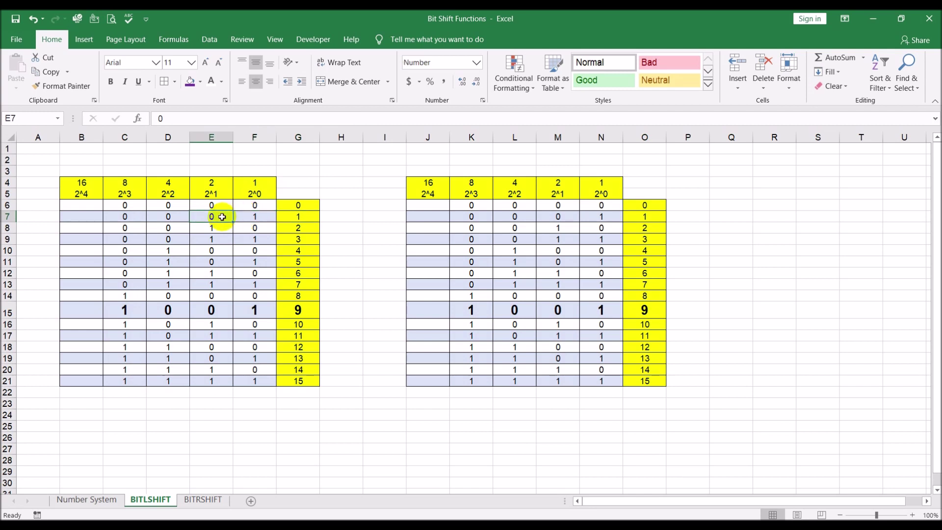
pyautogui.click(306, 232)
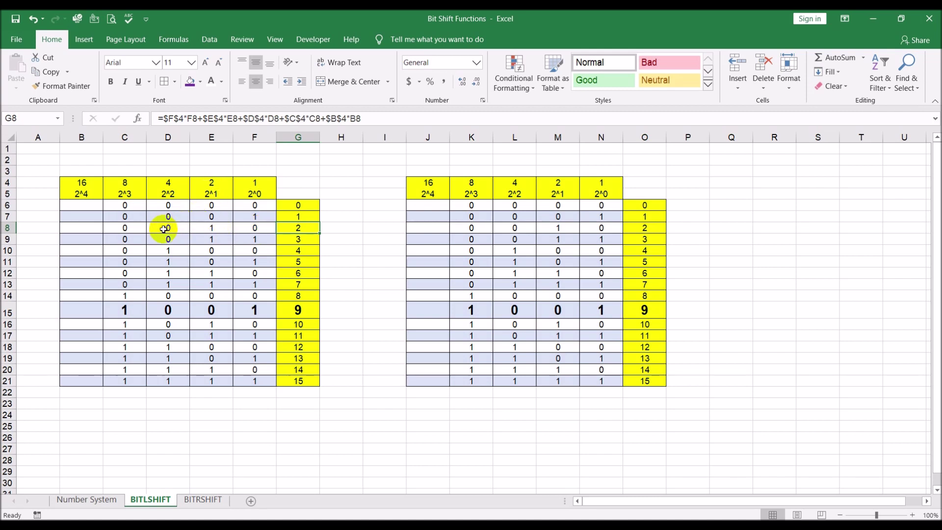
pyautogui.click(301, 240)
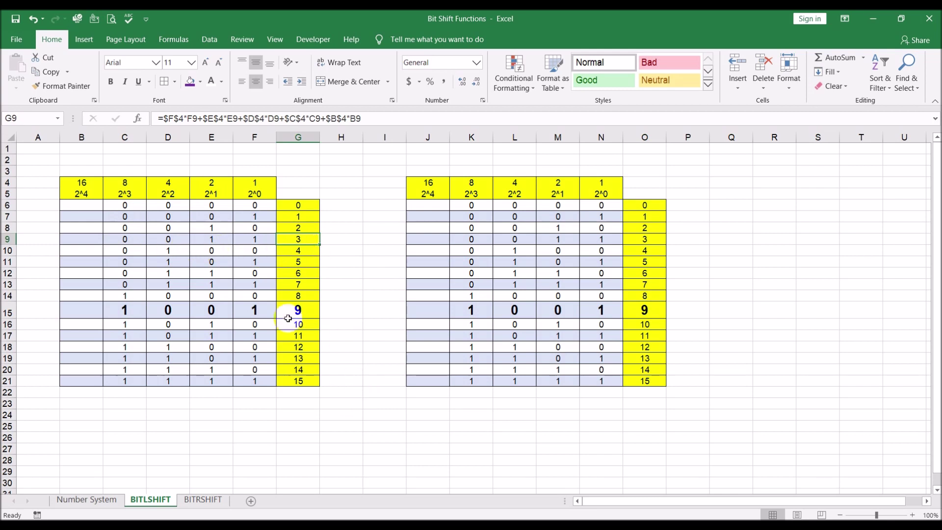
pyautogui.click(171, 231)
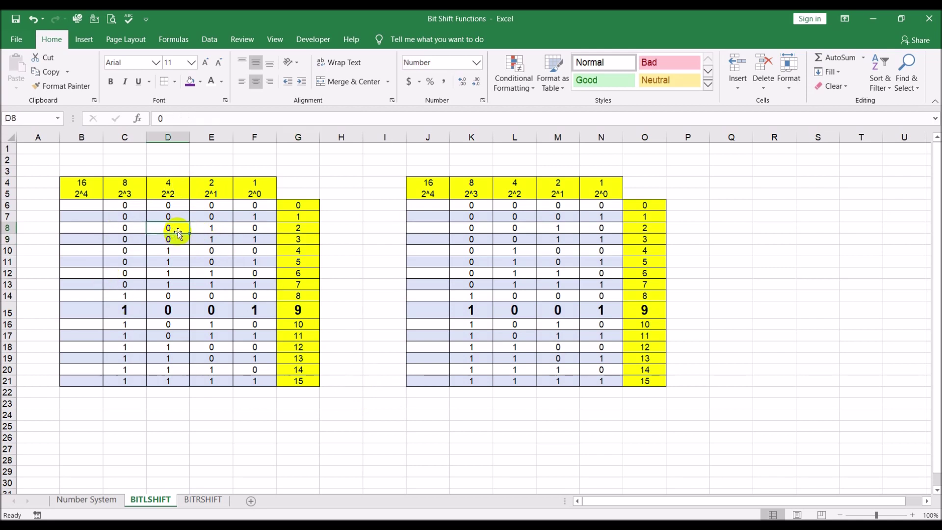
pyautogui.click(209, 229)
pyautogui.click(257, 229)
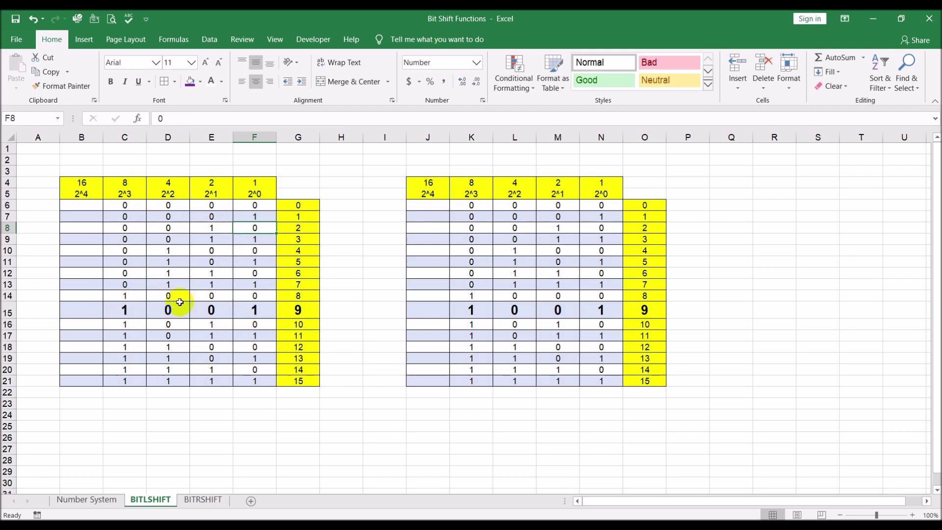
# Step: Clear the binary digits in K15:N15 of the second table and review the source digits in C15:F15
pyautogui.moveTo(472, 310); pyautogui.dragTo(591, 309)
pyautogui.press('Delete')
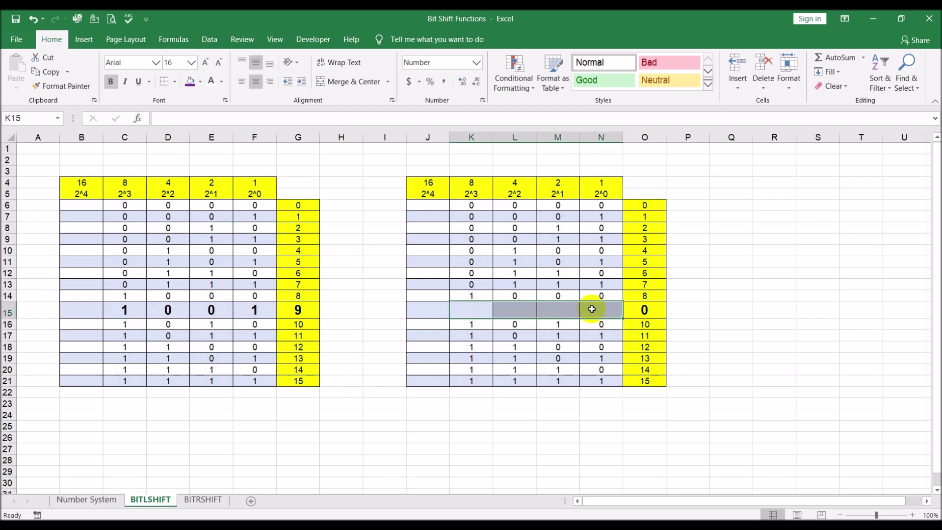
pyautogui.click(125, 308)
pyautogui.moveTo(125, 308); pyautogui.dragTo(248, 309)
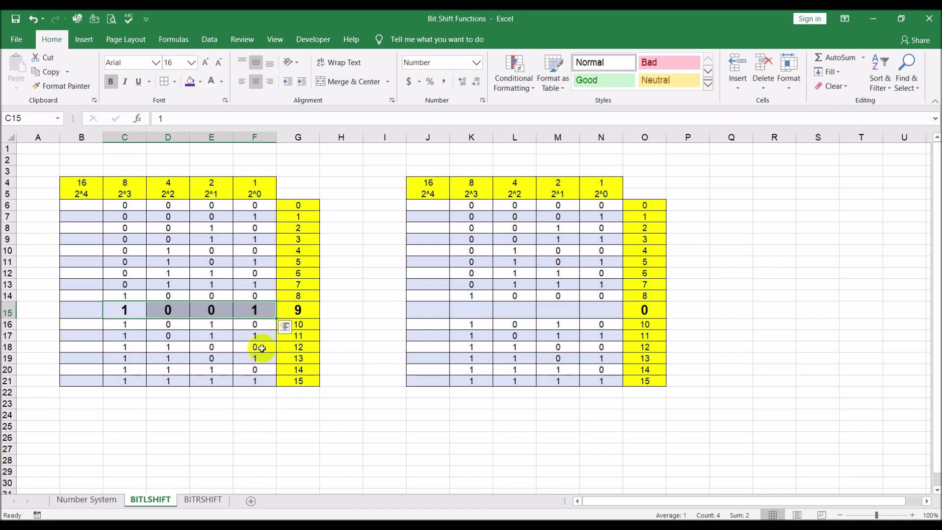
pyautogui.click(388, 424)
pyautogui.click(125, 310)
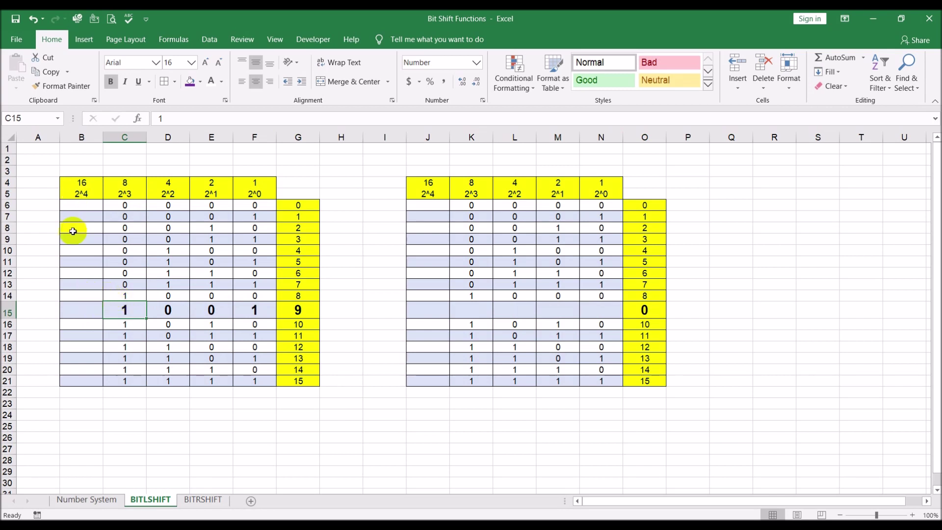
# Step: Enter the digits of row 15 shifted one place left, 1, 0, 0, 1 and 0, in J15:N15 of the second table
pyautogui.click(428, 310)
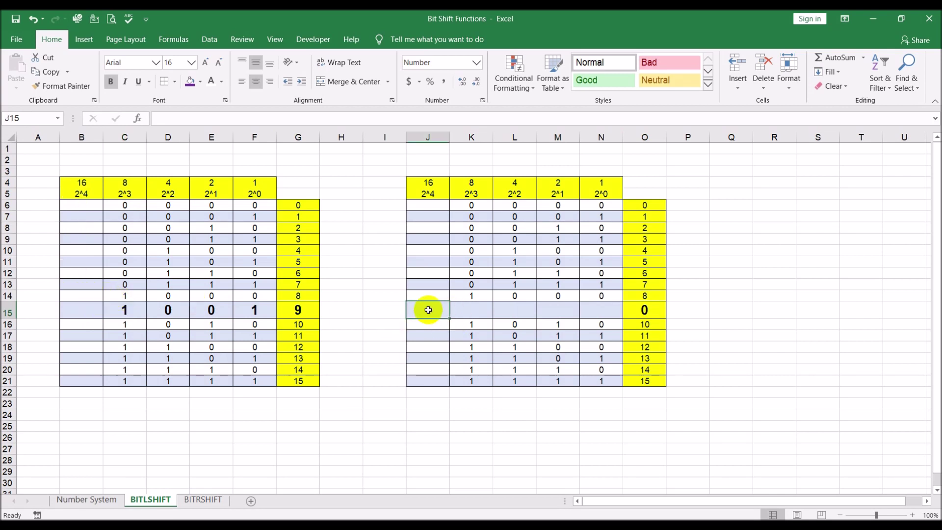
pyautogui.write('1')
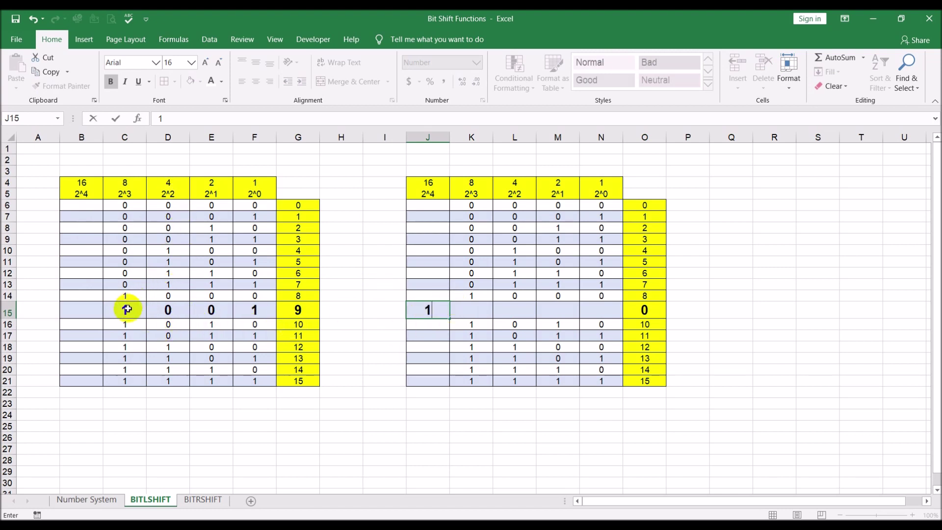
pyautogui.click(474, 308)
pyautogui.write('0')
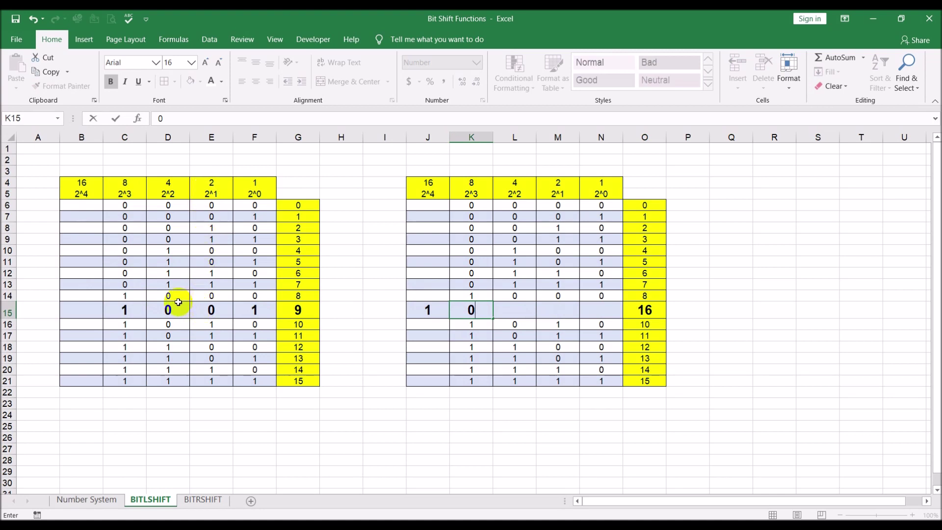
pyautogui.click(516, 310)
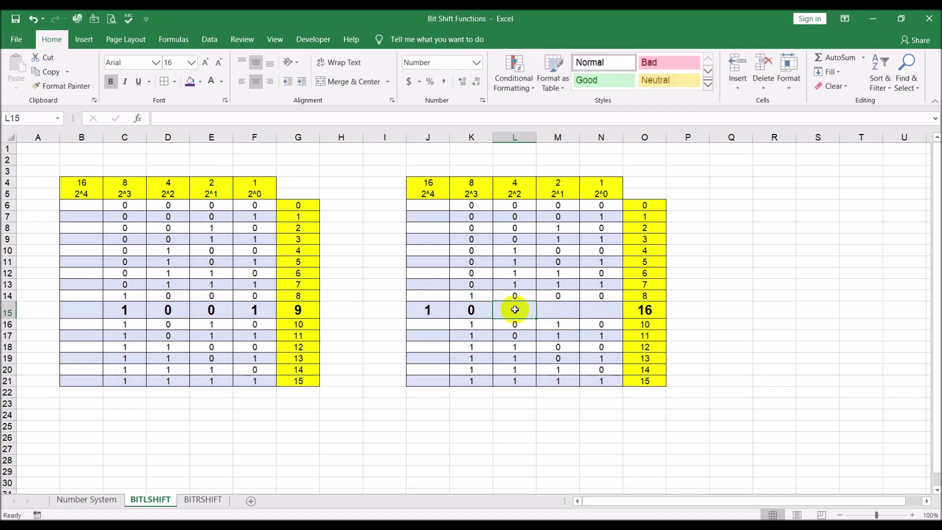
pyautogui.write('0')
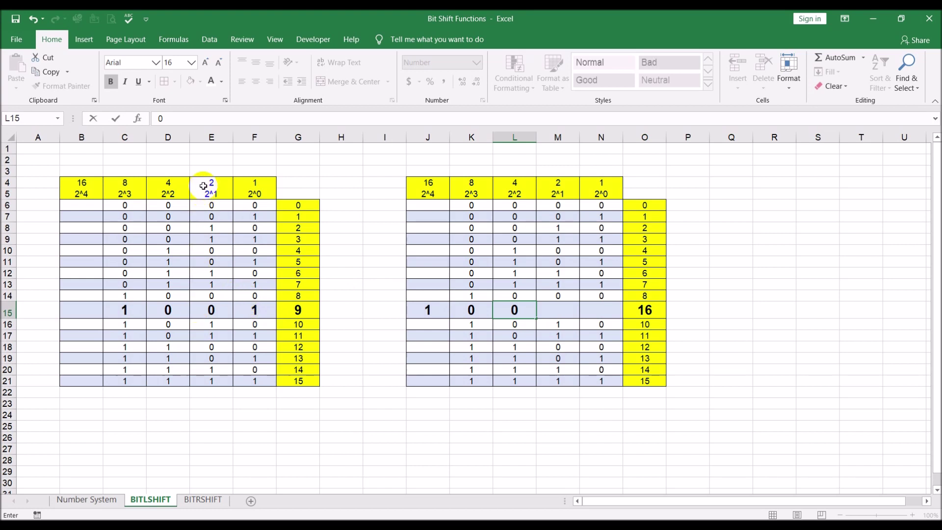
pyautogui.click(559, 311)
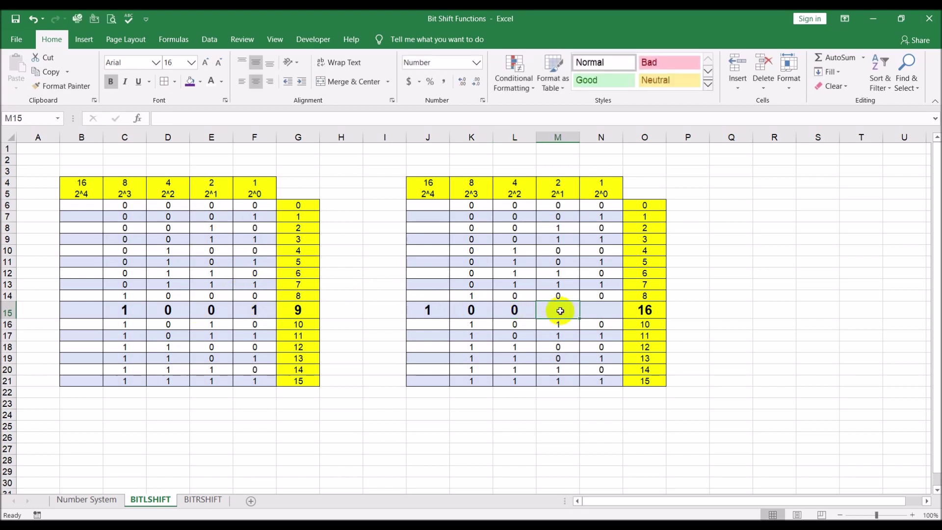
pyautogui.write('1')
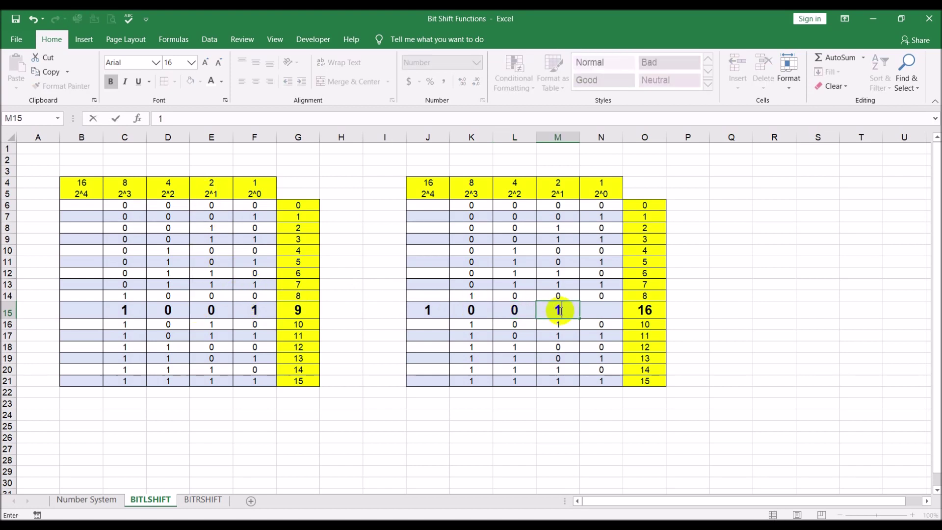
pyautogui.click(601, 312)
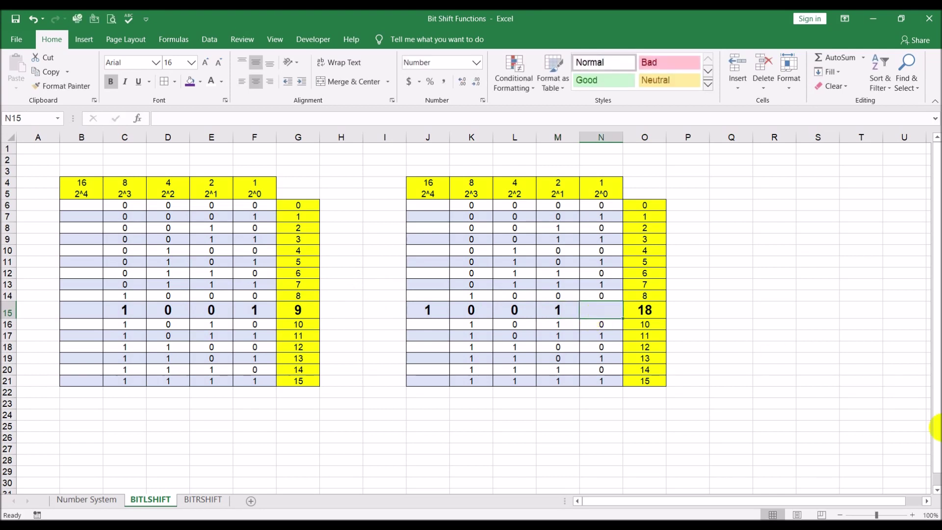
pyautogui.write('0')
pyautogui.press('Return')
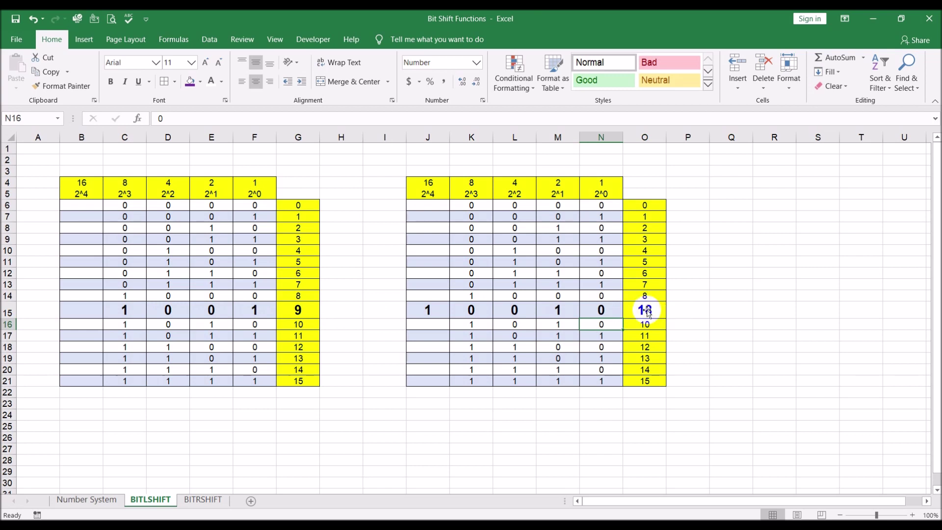
# Step: Enter the formula =BITLSHIFT(G15,1) in Q15 to shift the number in G15 left by one bit
pyautogui.click(731, 310)
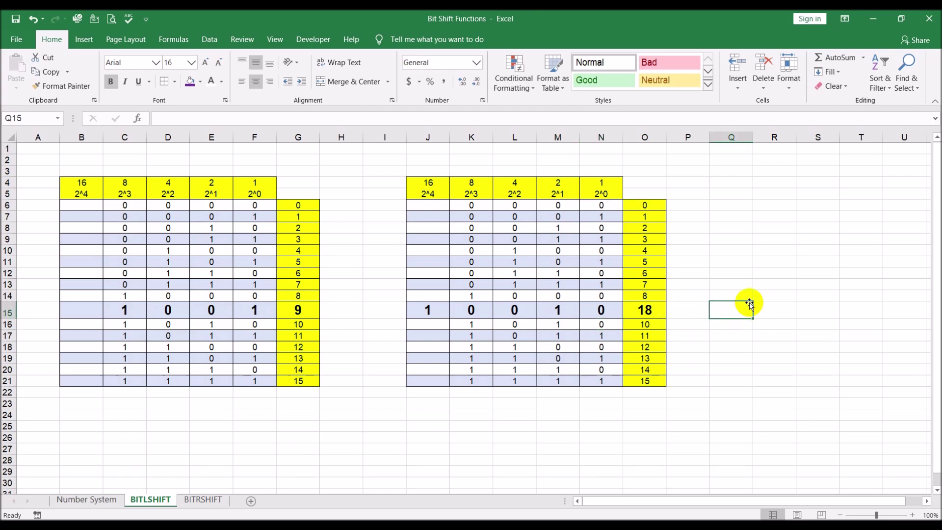
pyautogui.write('=BIT')
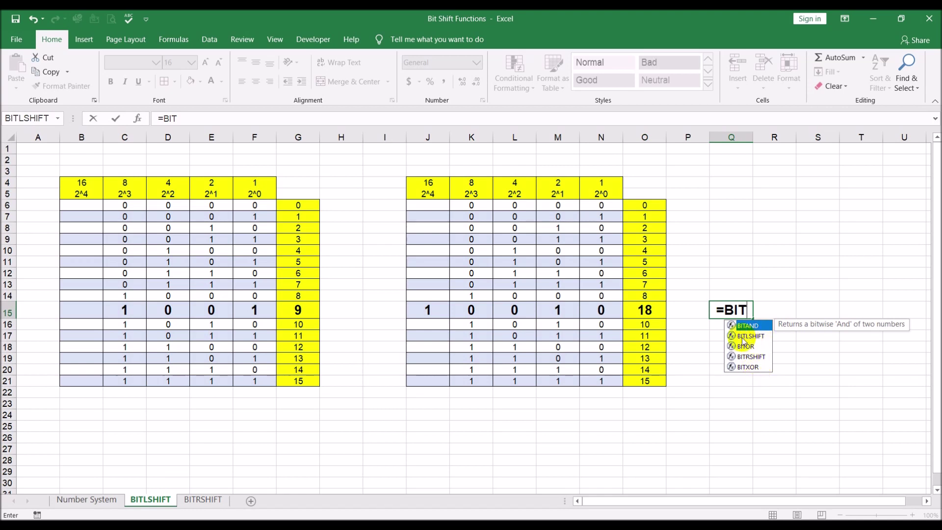
pyautogui.doubleClick(761, 335)
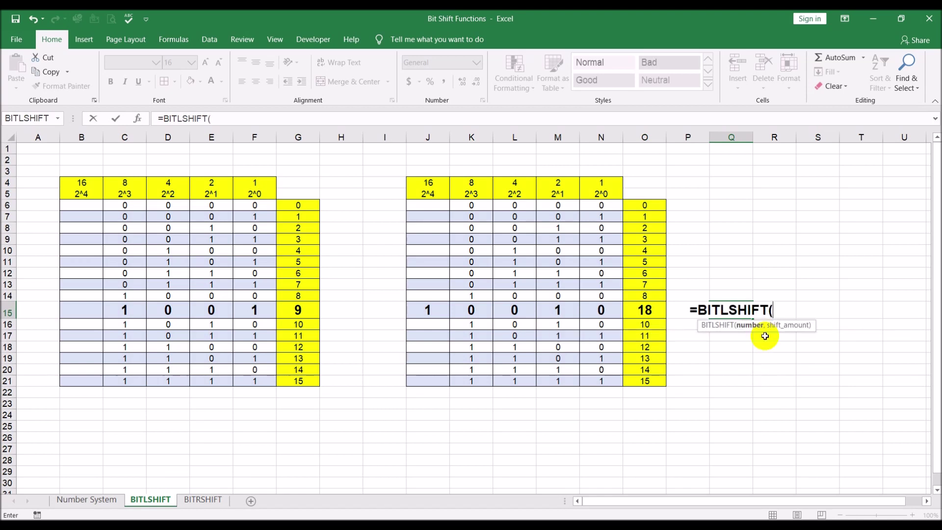
pyautogui.click(306, 309)
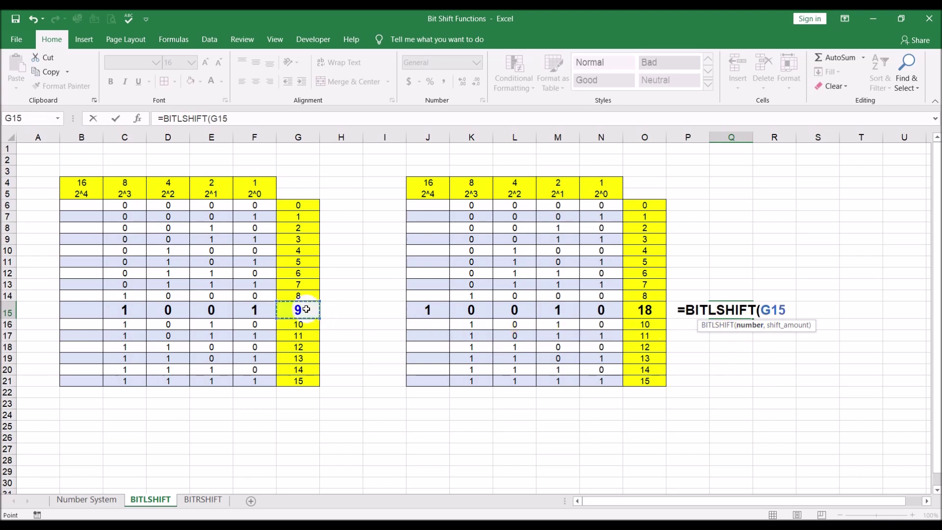
pyautogui.write(',')
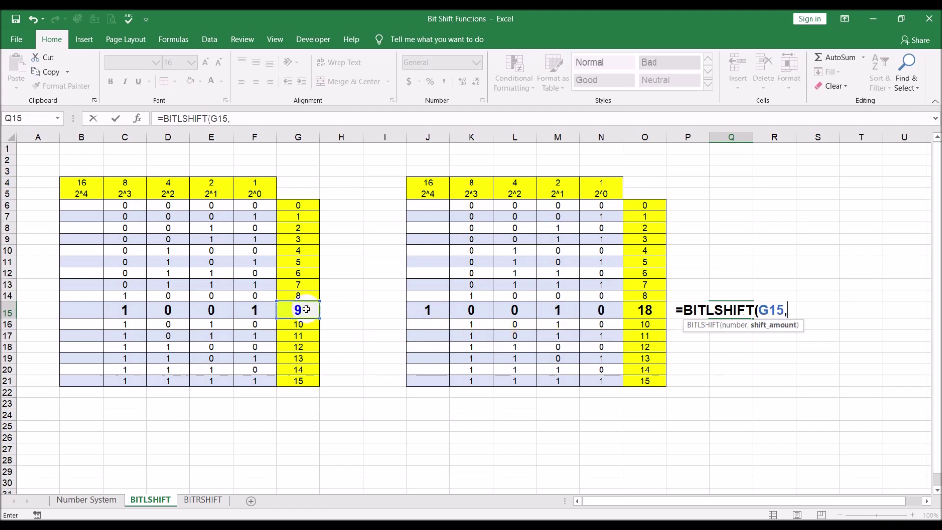
pyautogui.write('1')
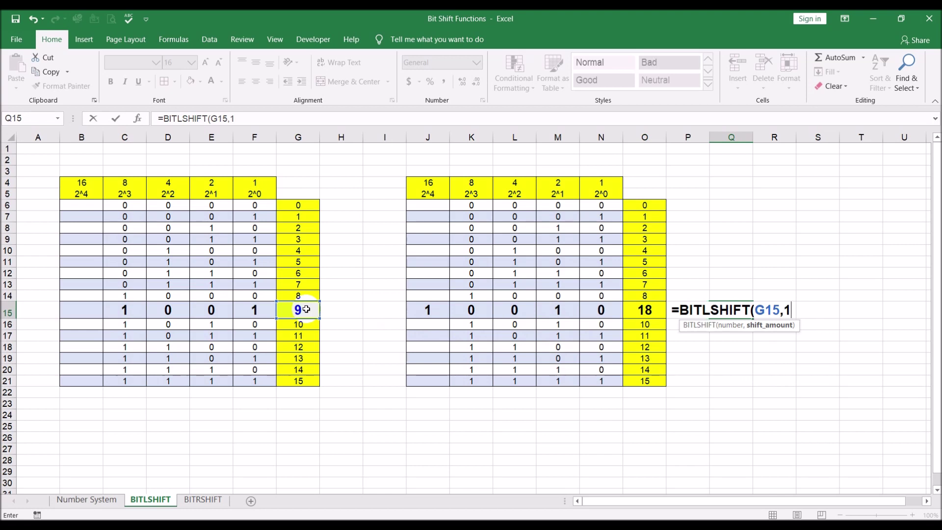
pyautogui.write(')')
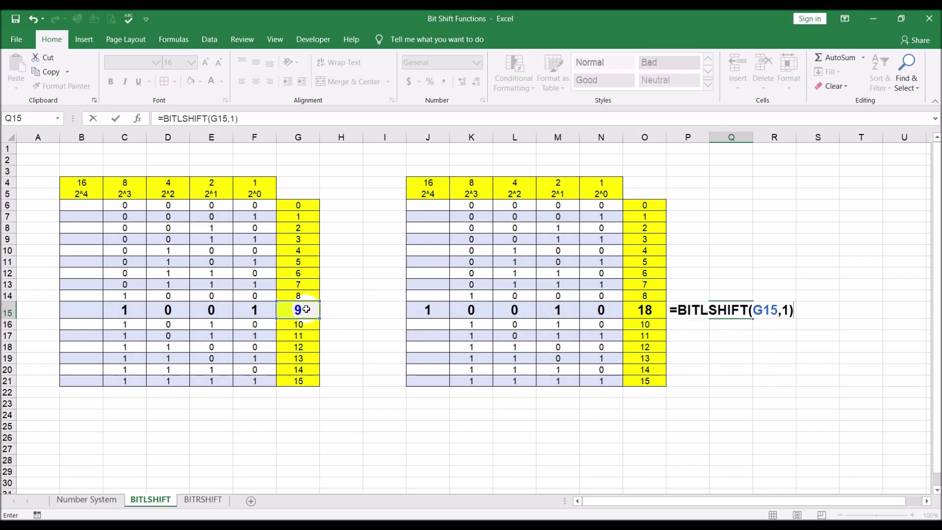
pyautogui.press('Return')
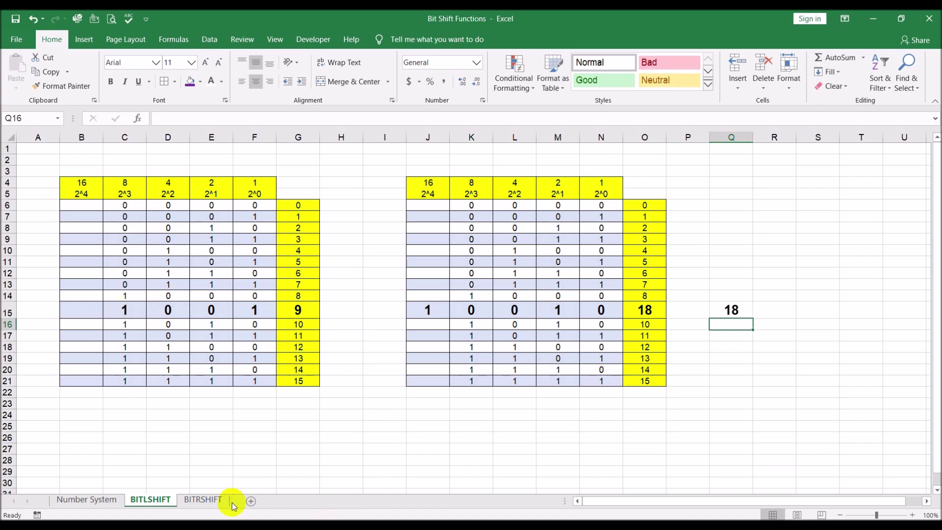
# Step: On the BITRSHIFT sheet, clear the binary digits in K15:N15 of the second table
pyautogui.click(203, 499)
pyautogui.moveTo(471, 310); pyautogui.dragTo(591, 311)
pyautogui.press('Delete')
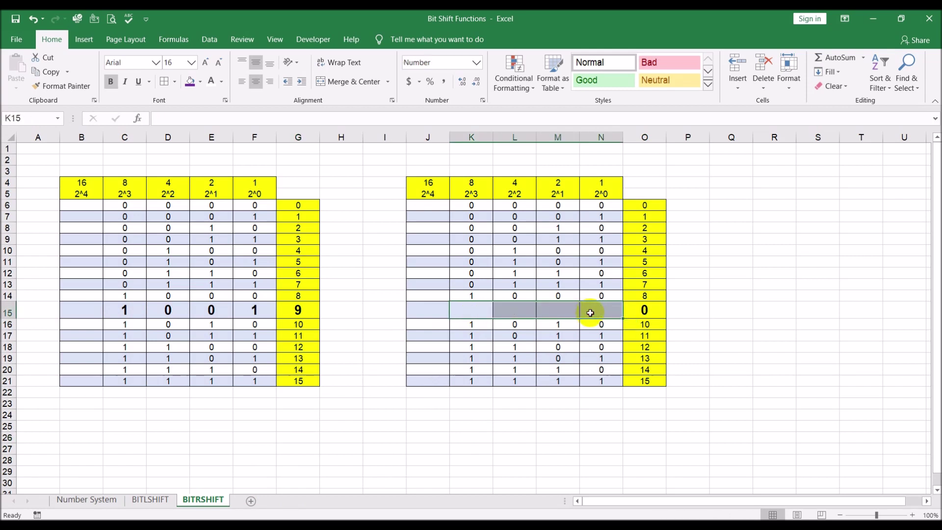
pyautogui.click(359, 379)
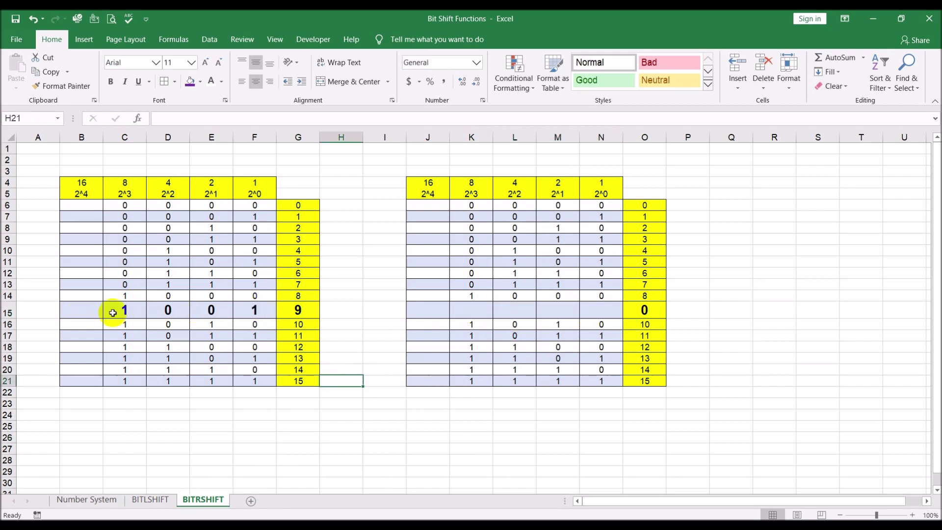
# Step: Enter the digits of row 15 shifted one place right, 1, 0 and 0, in L15:N15 of the second table
pyautogui.click(300, 310)
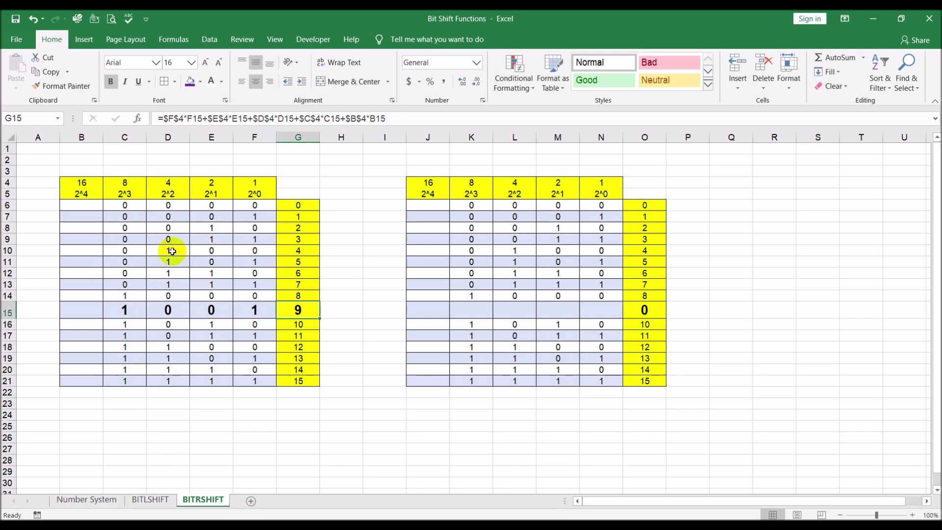
pyautogui.click(513, 316)
pyautogui.write('1')
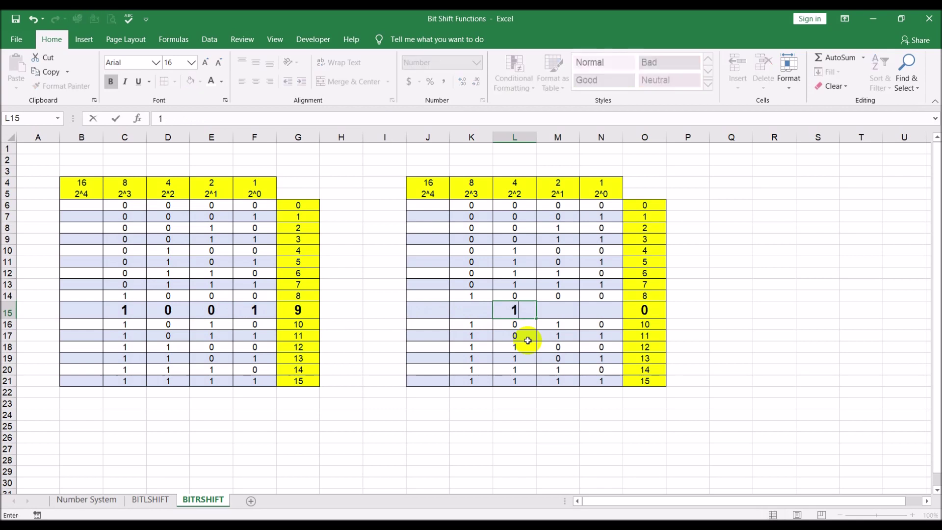
pyautogui.click(175, 308)
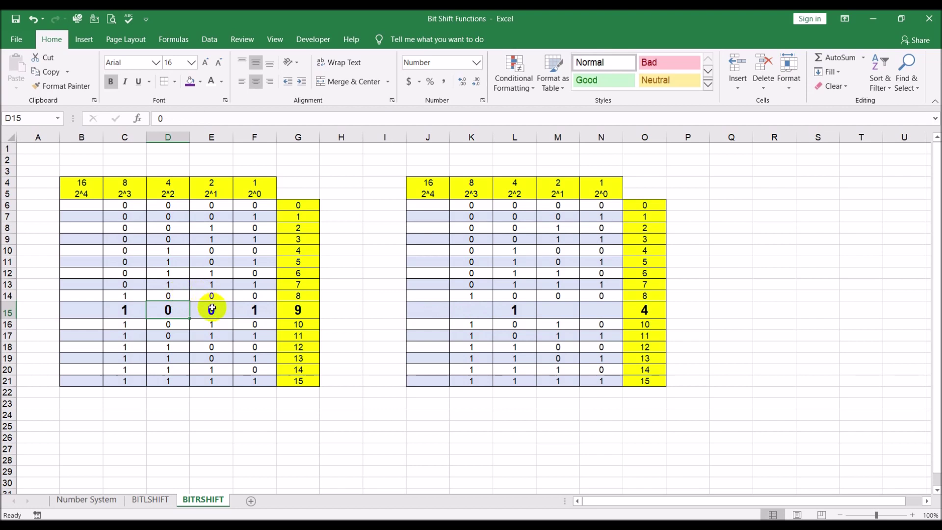
pyautogui.click(565, 309)
pyautogui.write('0')
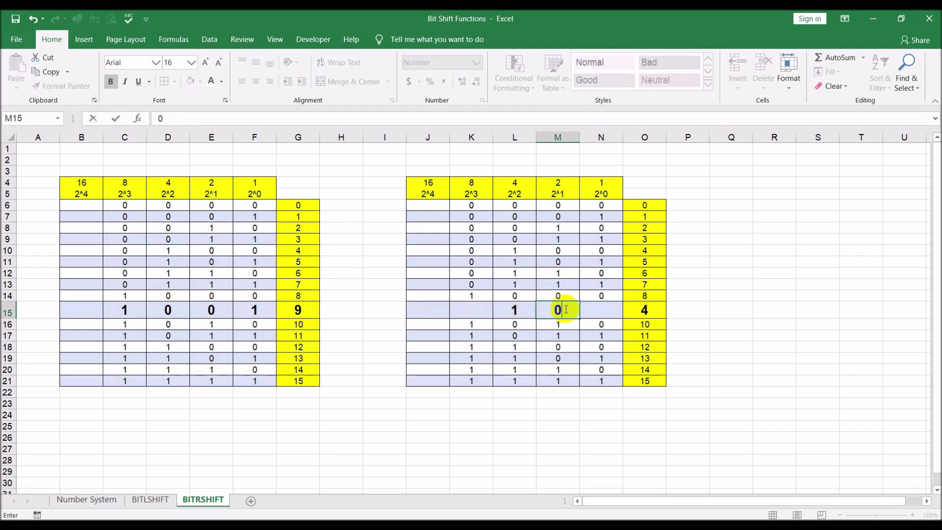
pyautogui.click(216, 310)
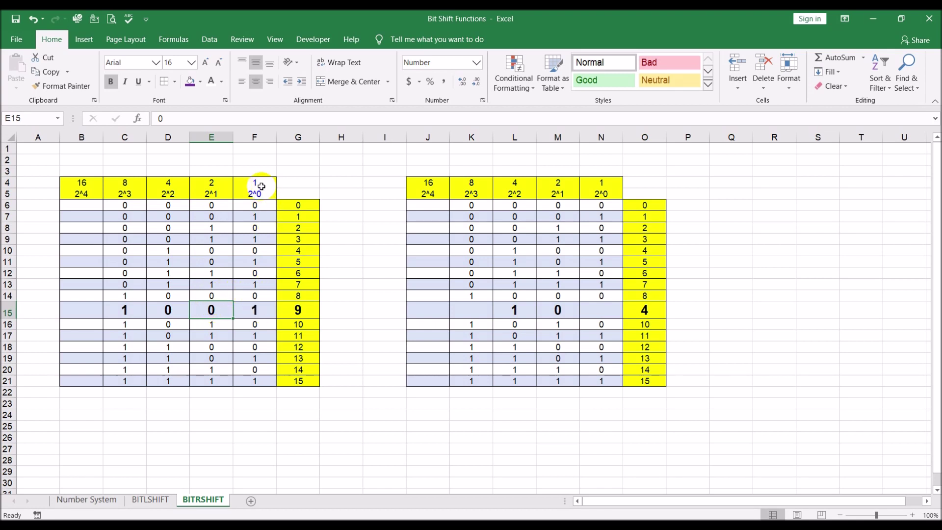
pyautogui.click(600, 309)
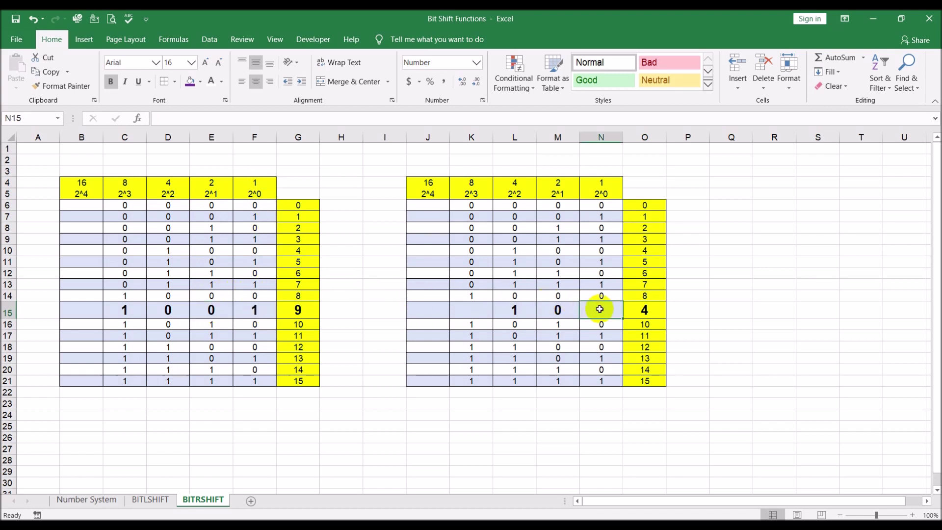
pyautogui.write('0')
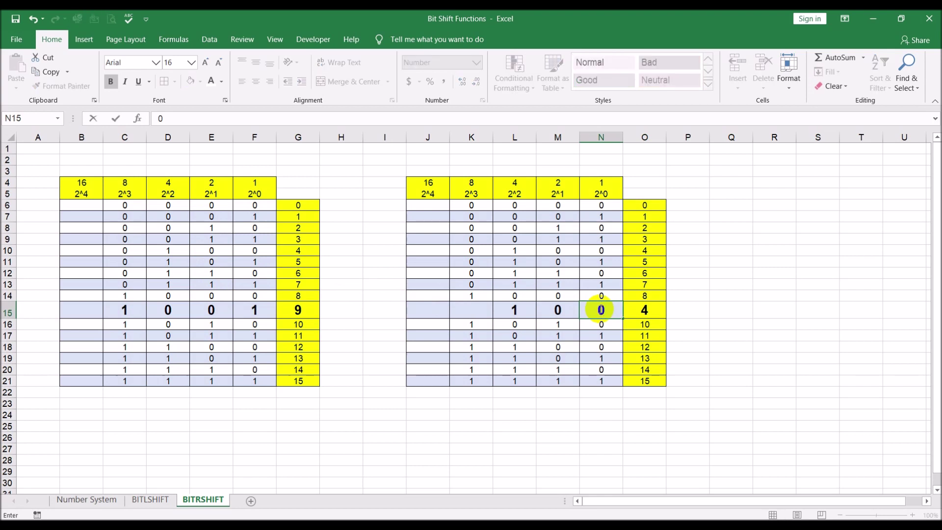
pyautogui.press('Return')
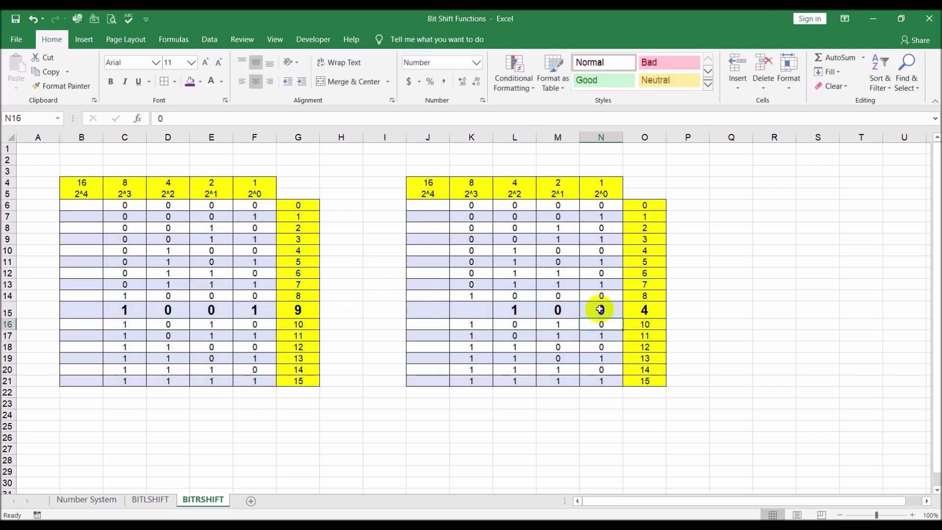
# Step: Enter the formula =BITRSHIFT(G15,1) in Q15 to shift the number in G15 right by one bit
pyautogui.click(306, 305)
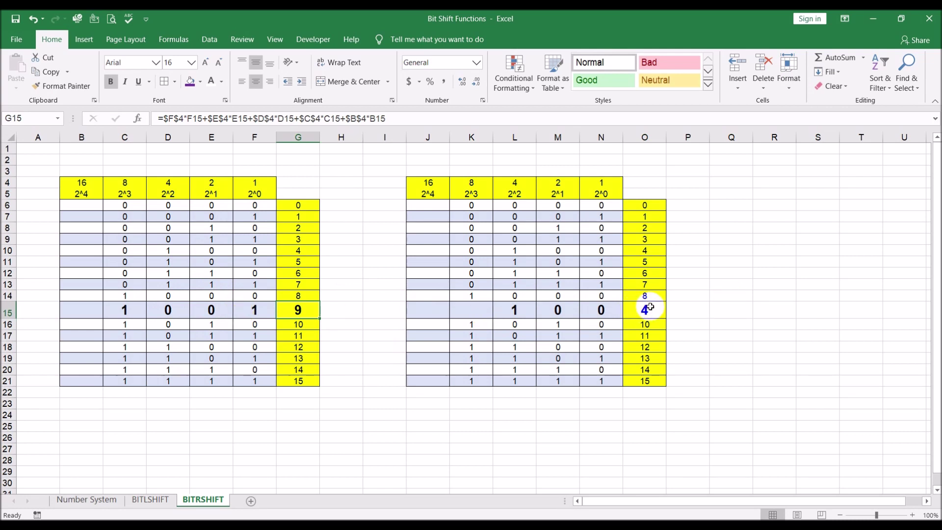
pyautogui.click(738, 310)
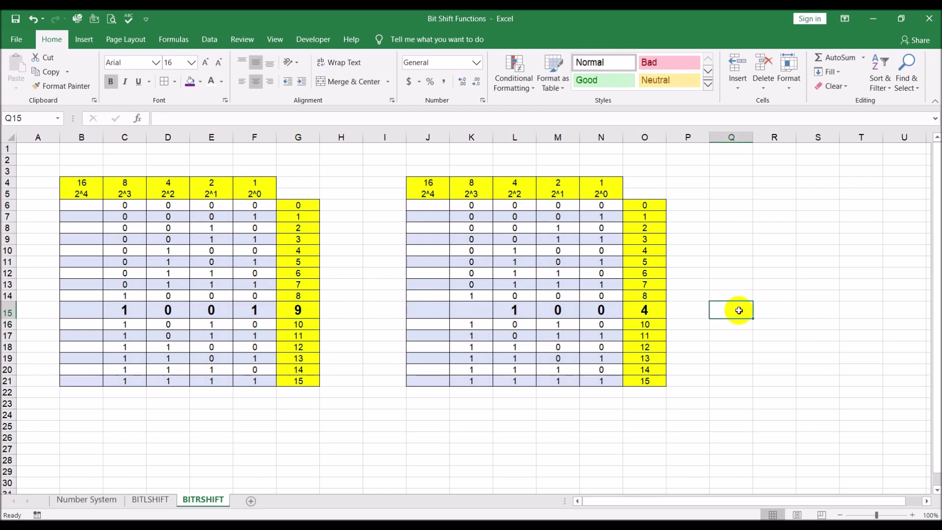
pyautogui.write('=BITR')
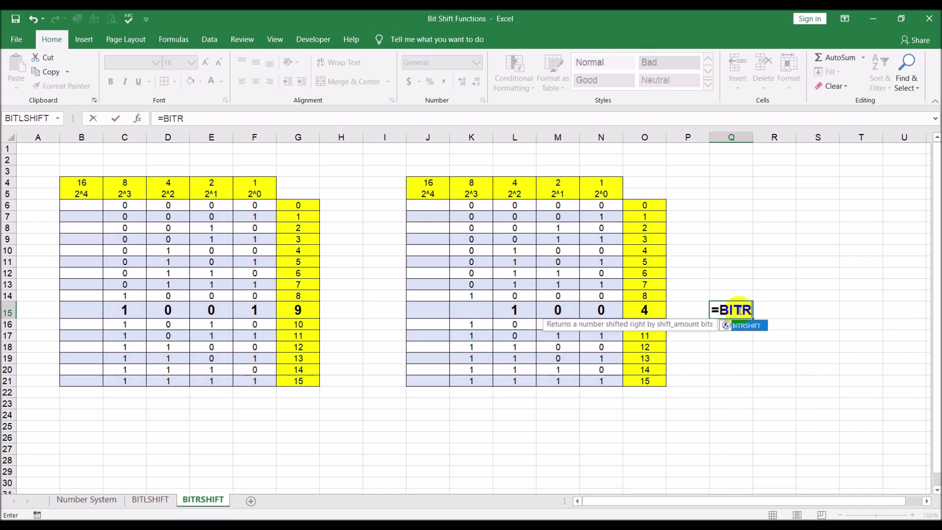
pyautogui.doubleClick(750, 326)
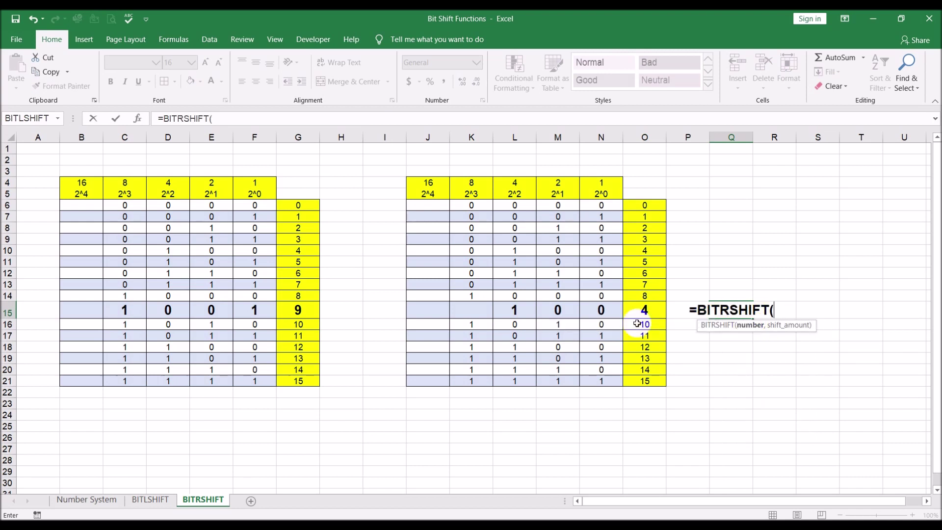
pyautogui.click(298, 311)
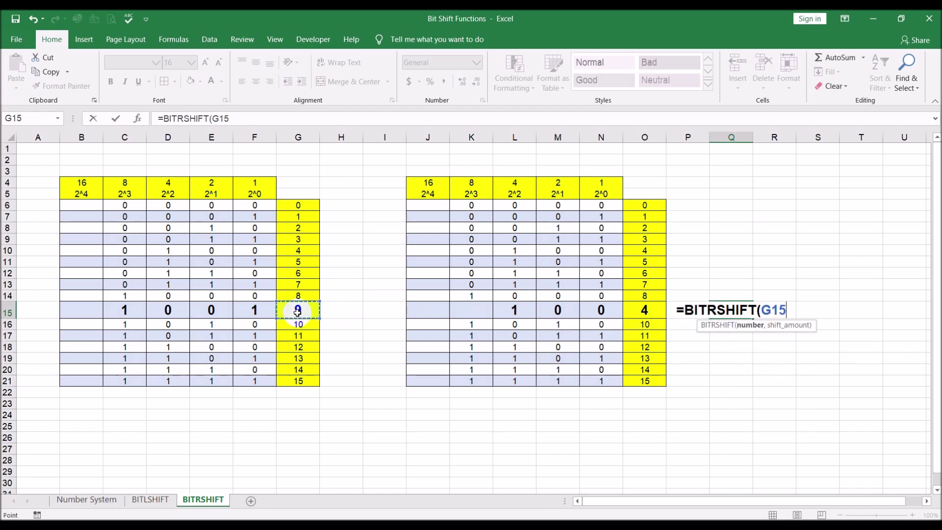
pyautogui.write(',1')
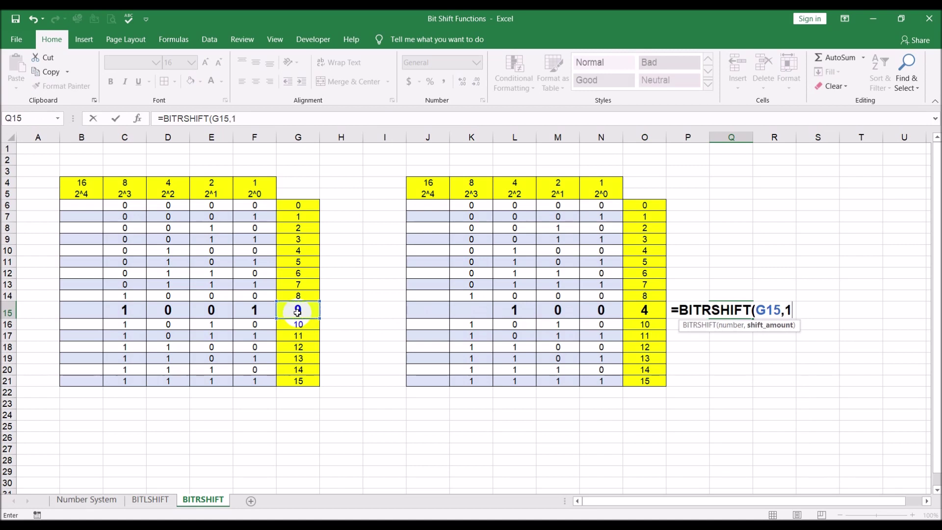
pyautogui.write(')')
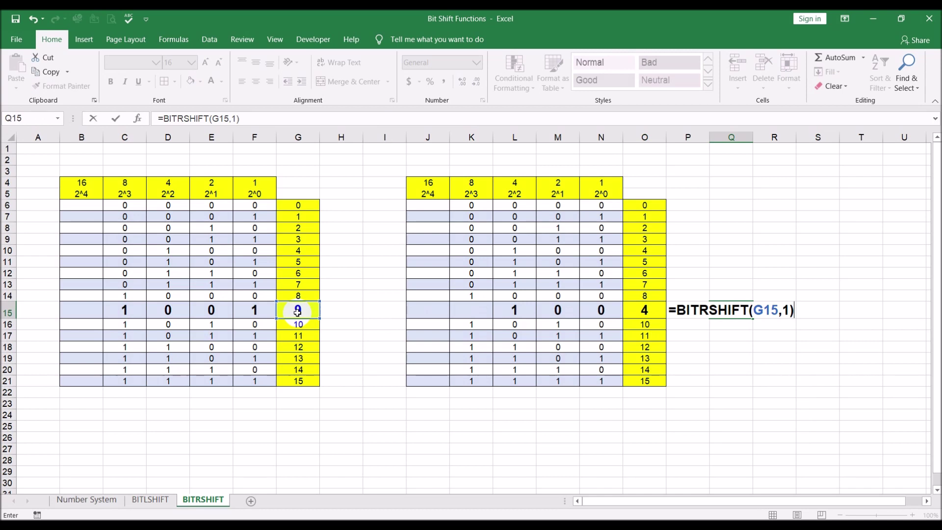
pyautogui.press('Return')
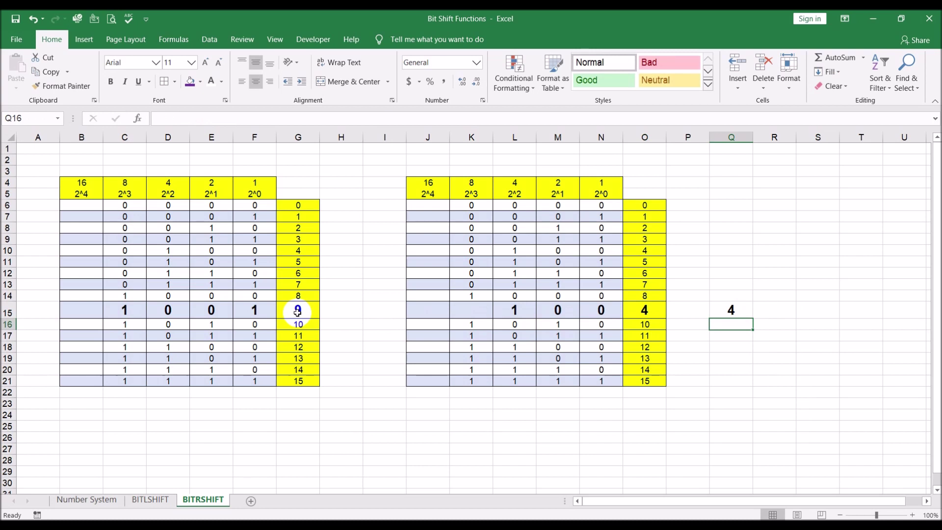
# Step: Compare the row 15 shift results on the BITLSHIFT and BITRSHIFT sheets
pyautogui.click(152, 500)
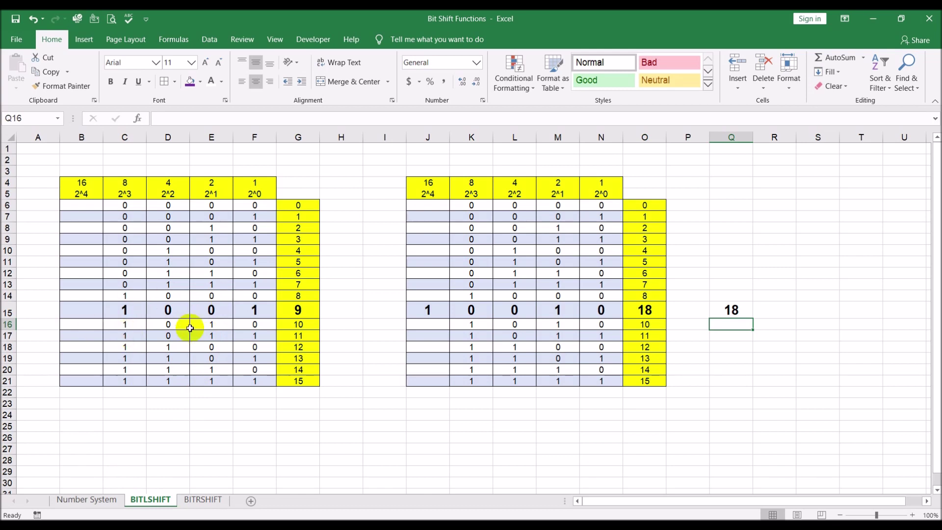
pyautogui.click(197, 498)
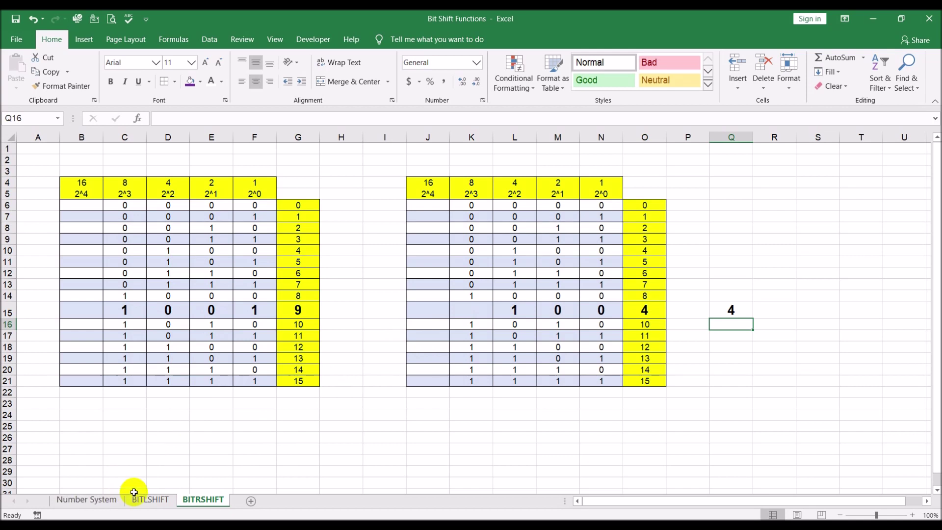
pyautogui.click(147, 499)
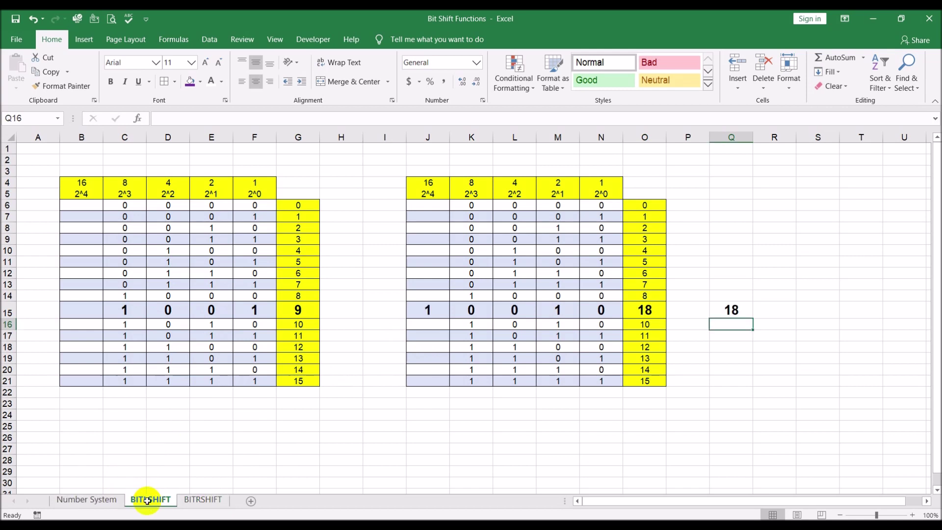
# Step: Return to the BITRSHIFT sheet and clear the shifted digits in L15:N15 of the second table
pyautogui.click(203, 499)
pyautogui.moveTo(535, 307); pyautogui.dragTo(594, 308)
pyautogui.press('Delete')
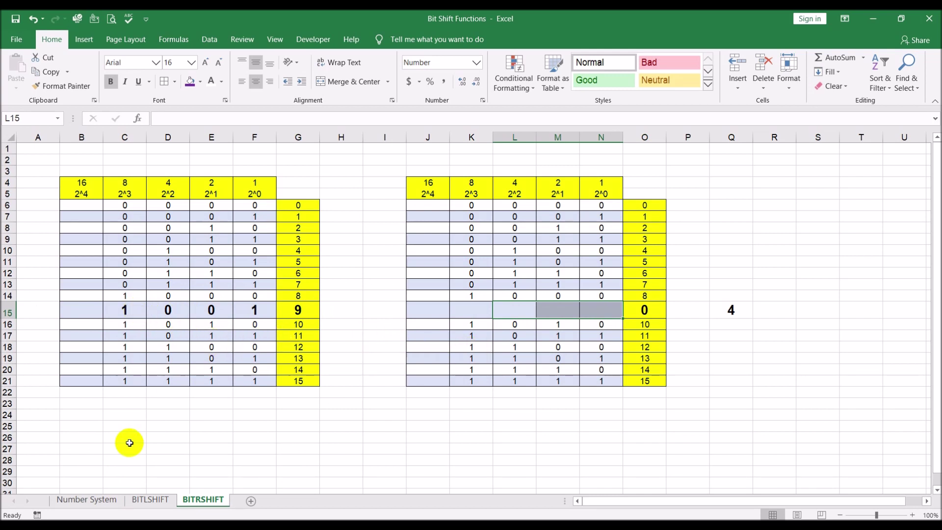
# Step: Enter the digits of row 15 shifted two places right, 1 and 0, in M15:N15 of the second table
pyautogui.click(118, 313)
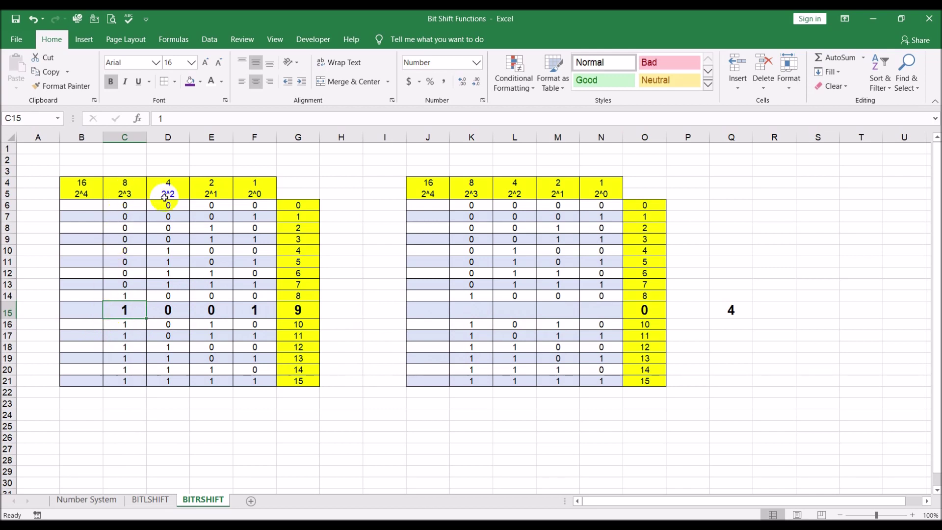
pyautogui.click(556, 309)
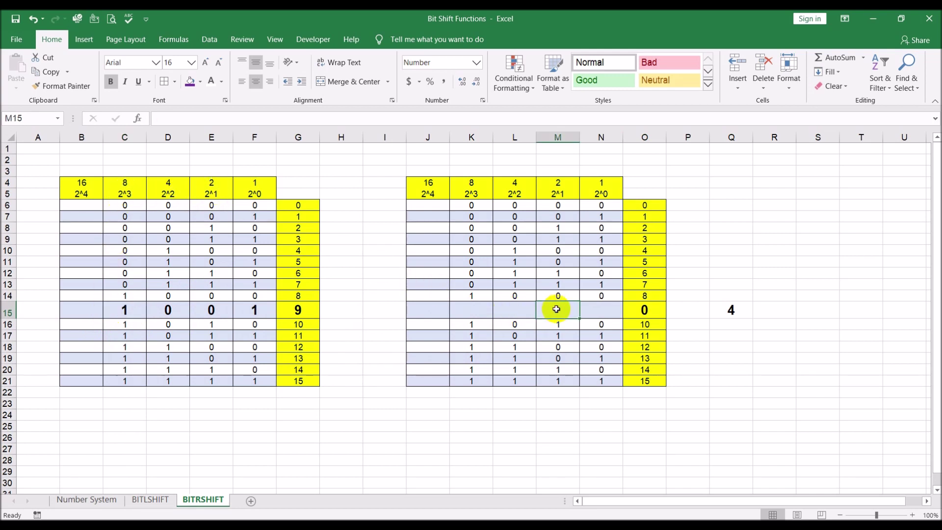
pyautogui.write('1')
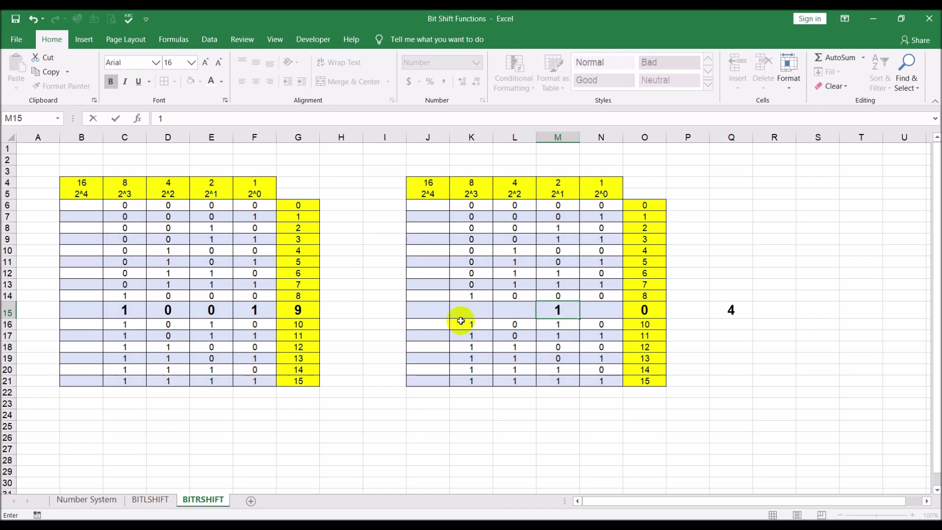
pyautogui.click(160, 313)
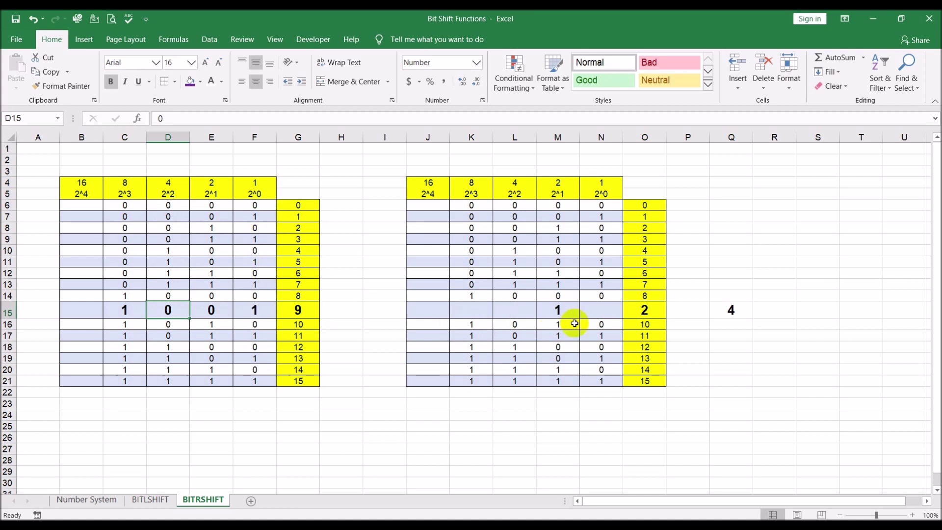
pyautogui.click(611, 312)
pyautogui.write('0')
pyautogui.press('Return')
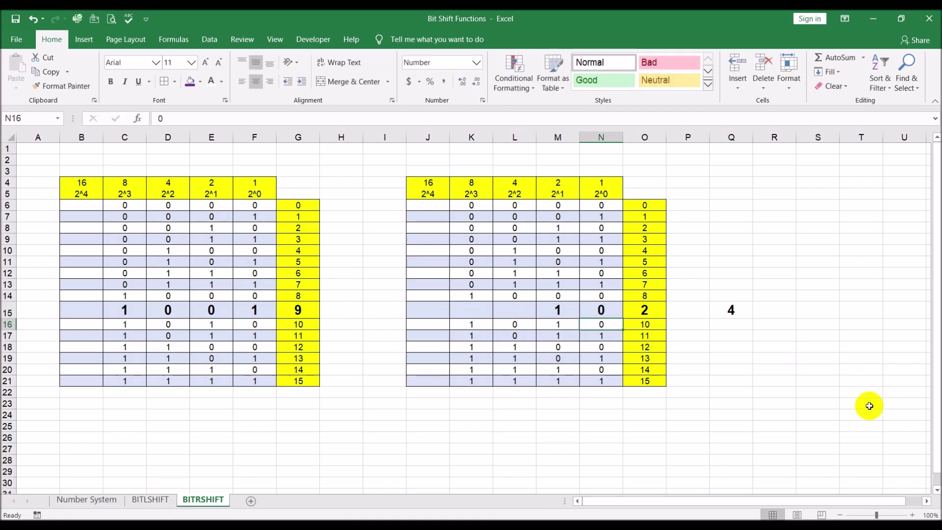
# Step: Change the shift amount in the Q15 formula to 2 so that it reads =BITRSHIFT(G15,2)
pyautogui.click(656, 311)
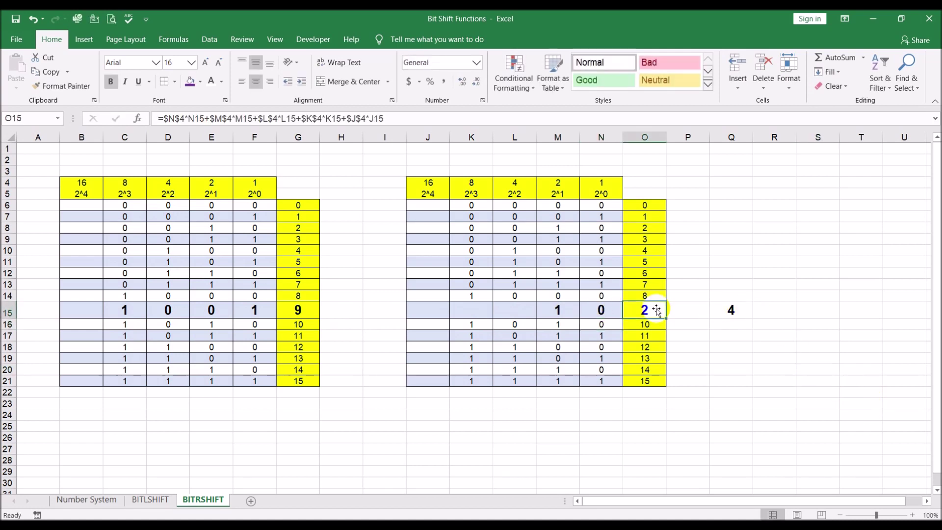
pyautogui.click(733, 314)
pyautogui.click(237, 116)
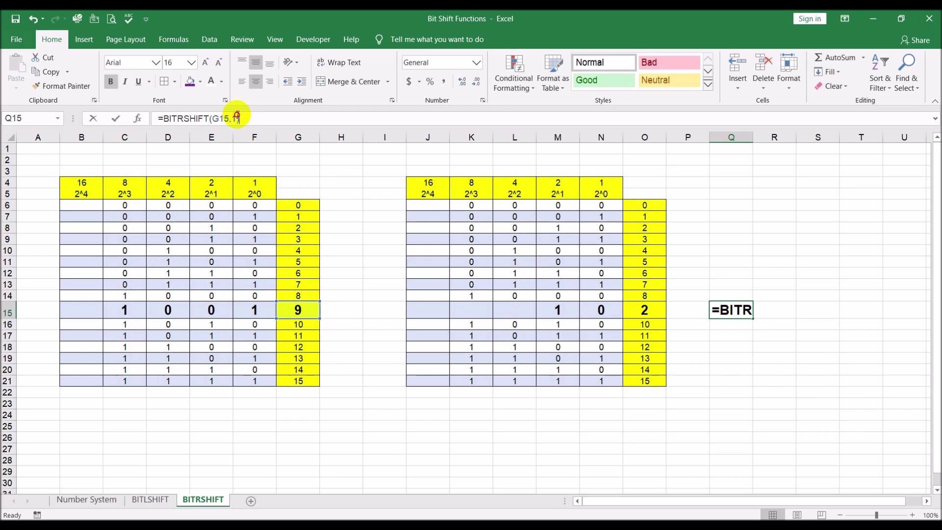
pyautogui.press('BackSpace')
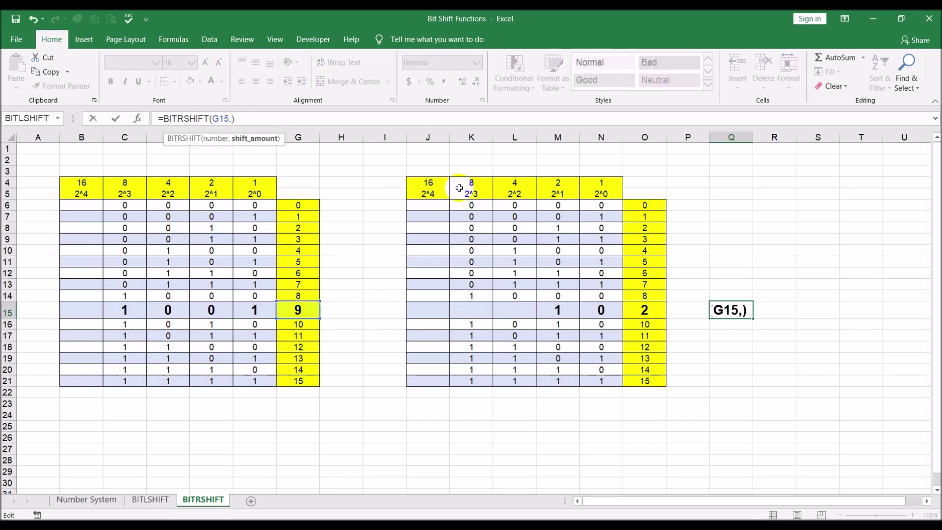
pyautogui.write('2')
pyautogui.press('Return')
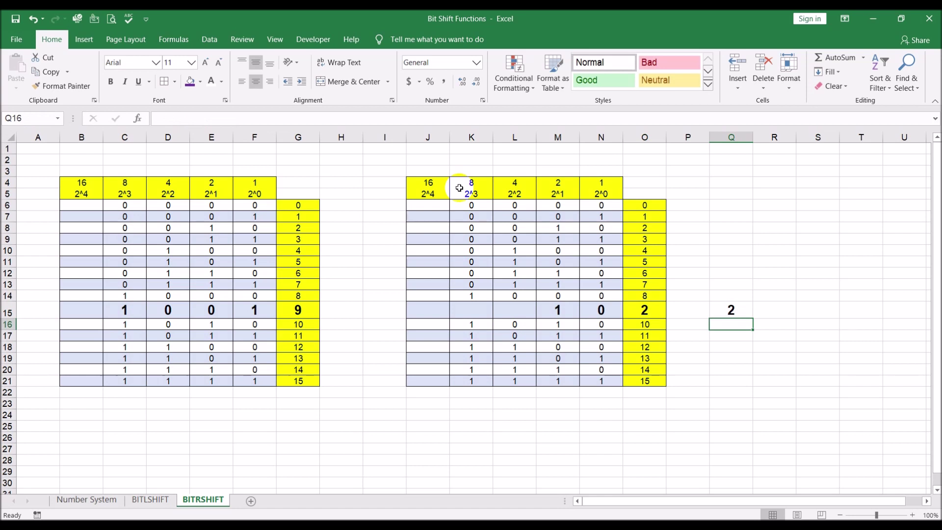